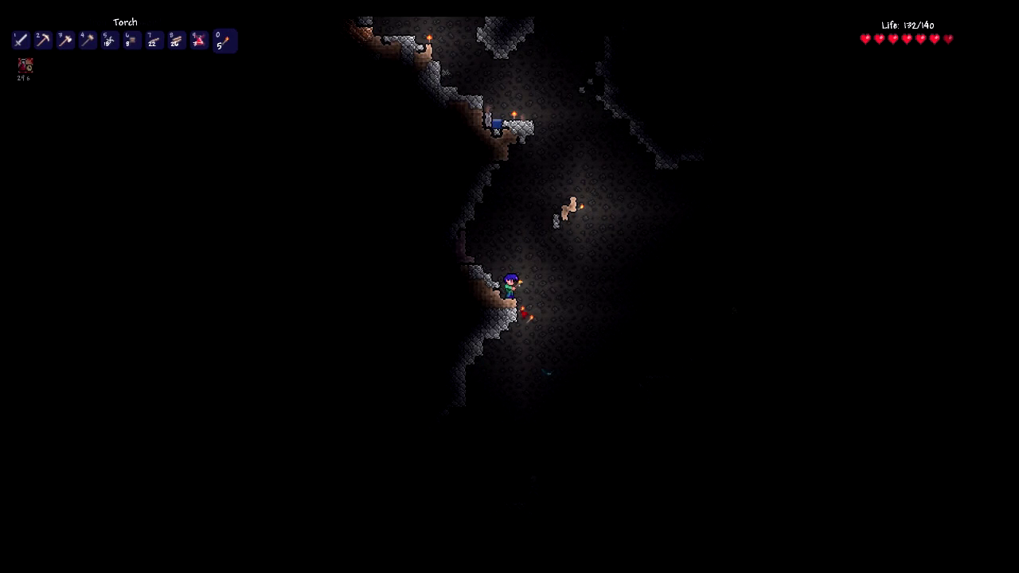
Place a torch to light the ledge beside the underground pool.
key(2)
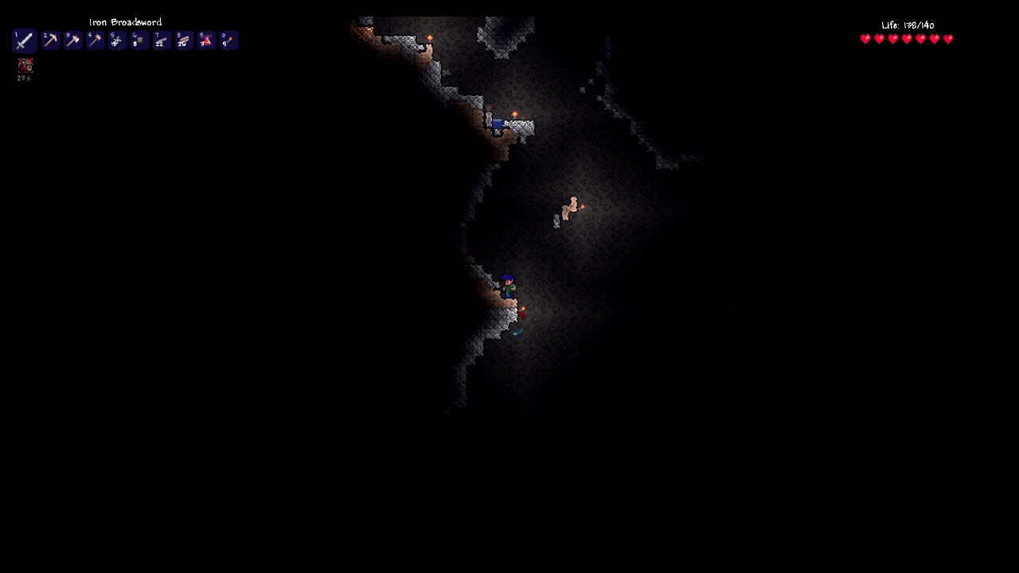
click(517, 334)
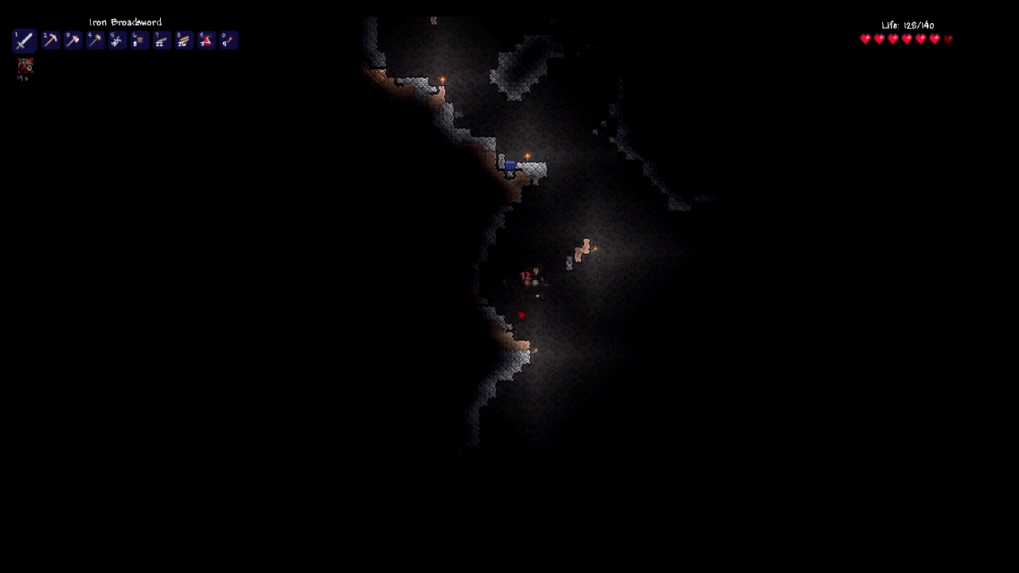
key(0)
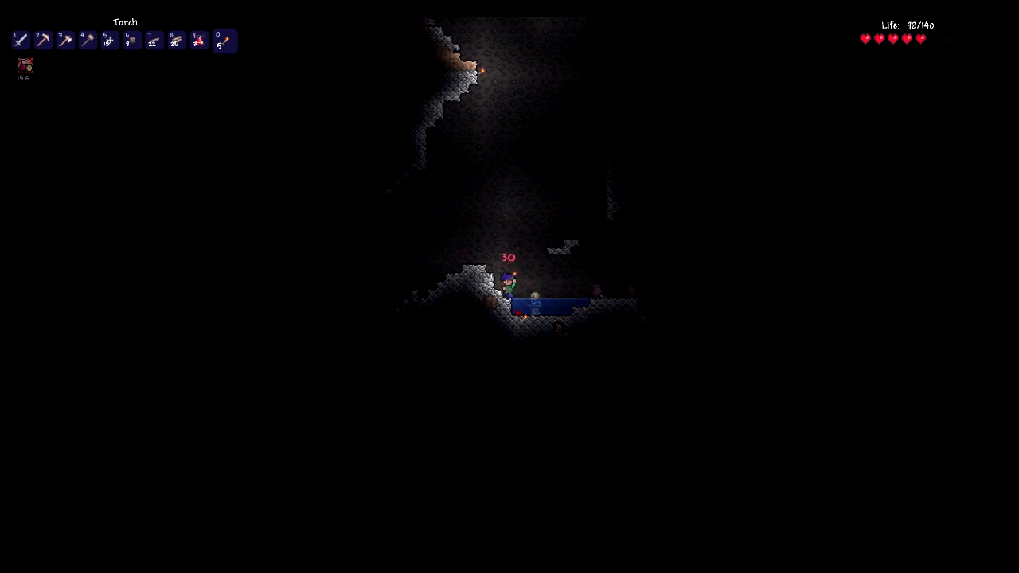
click(525, 322)
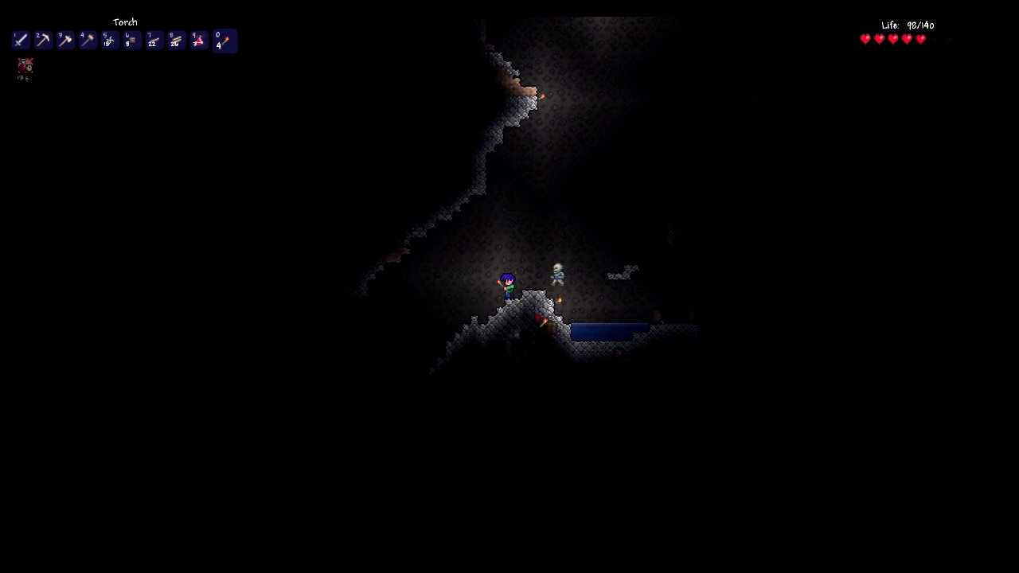
Fight the skeleton by the pool with repeated Iron Broadsword strikes.
key(1)
click(549, 294)
click(541, 279)
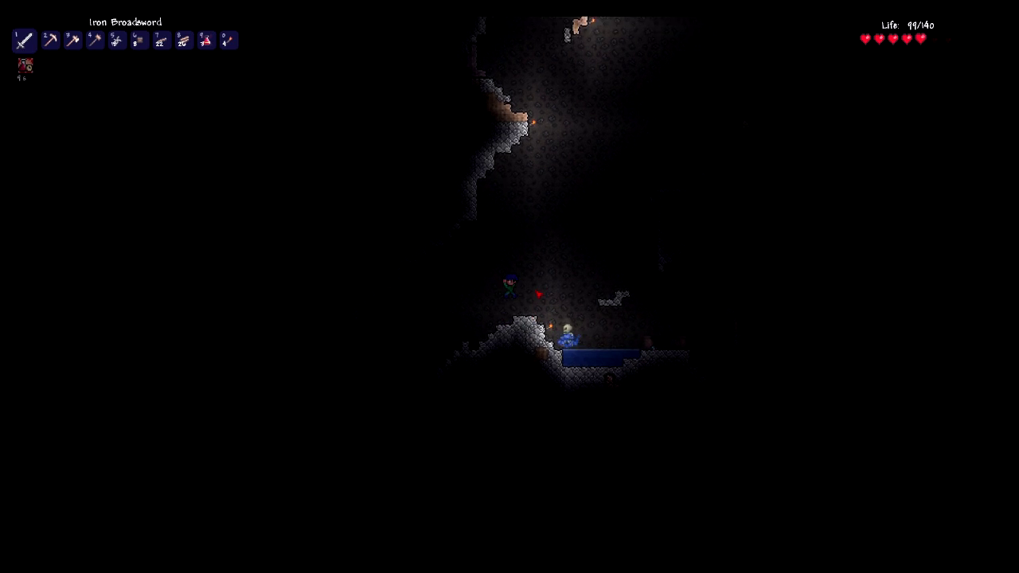
click(549, 302)
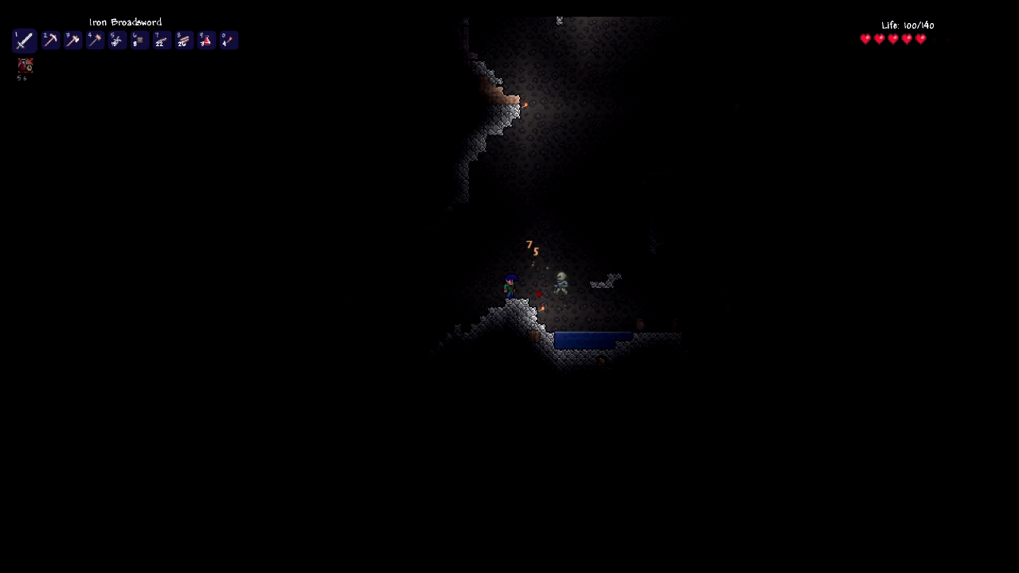
key(a)
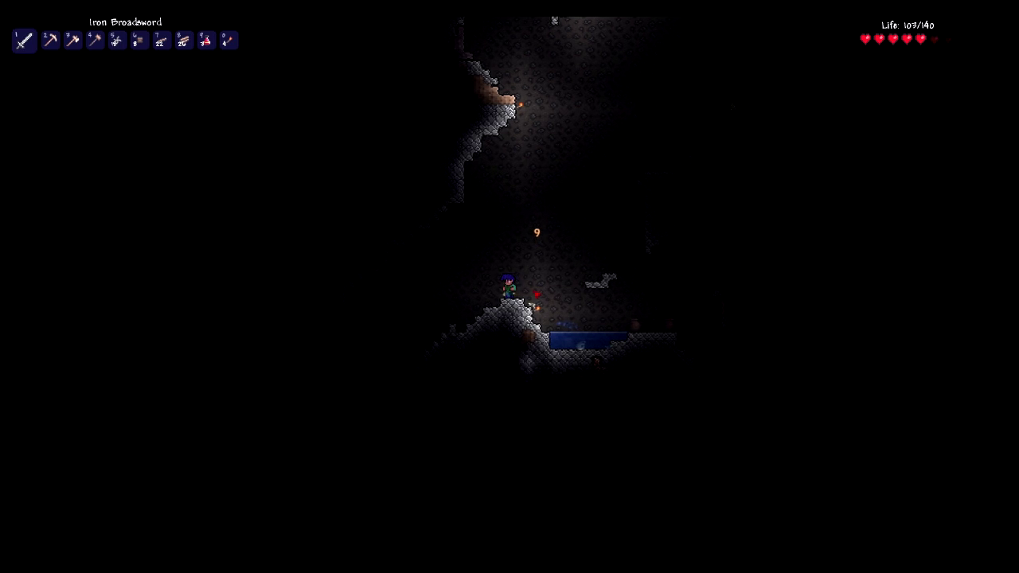
click(557, 287)
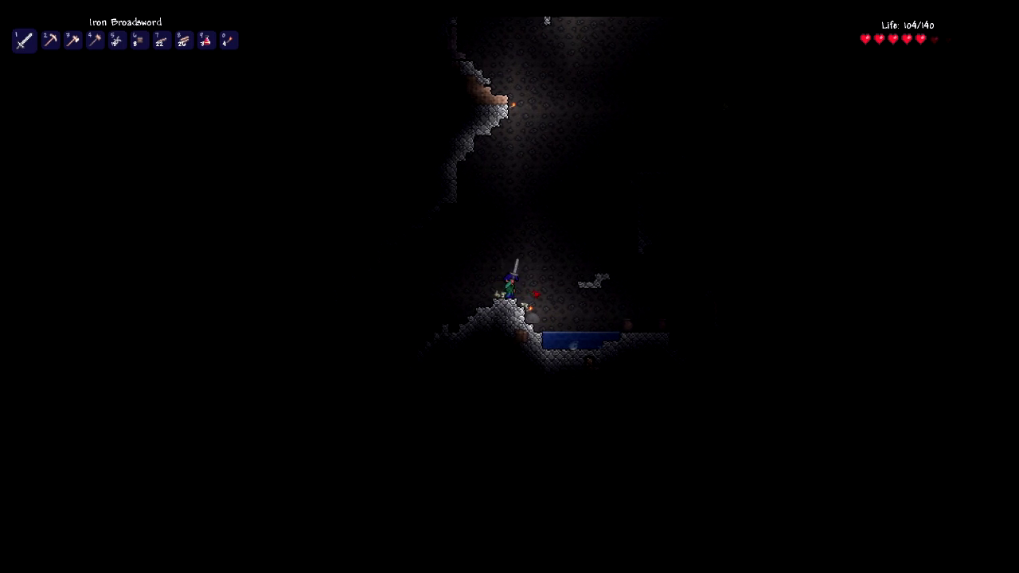
Finish the poolside fight, pick up the gel and coins, and reselect the torch.
key(a)
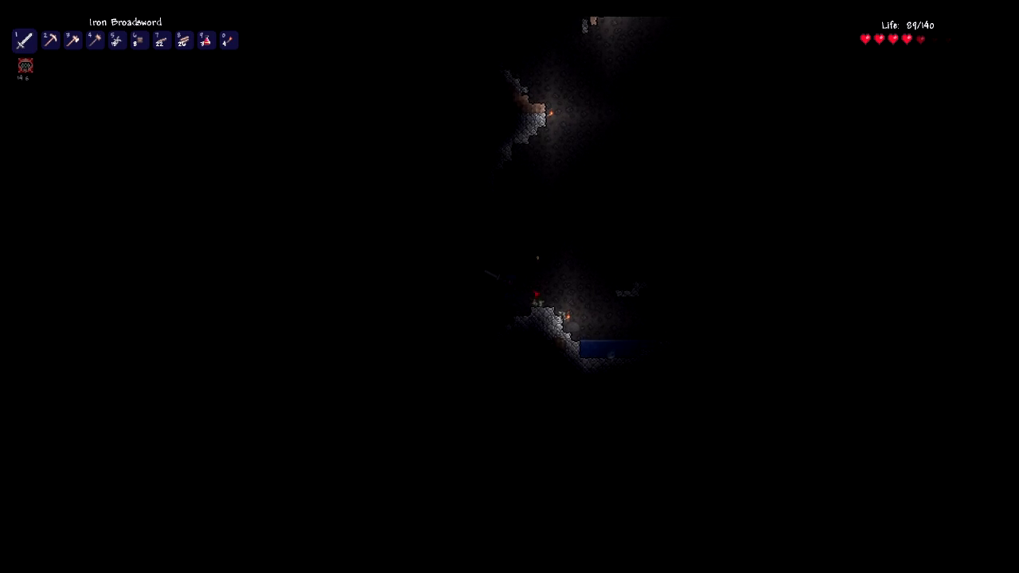
key(d)
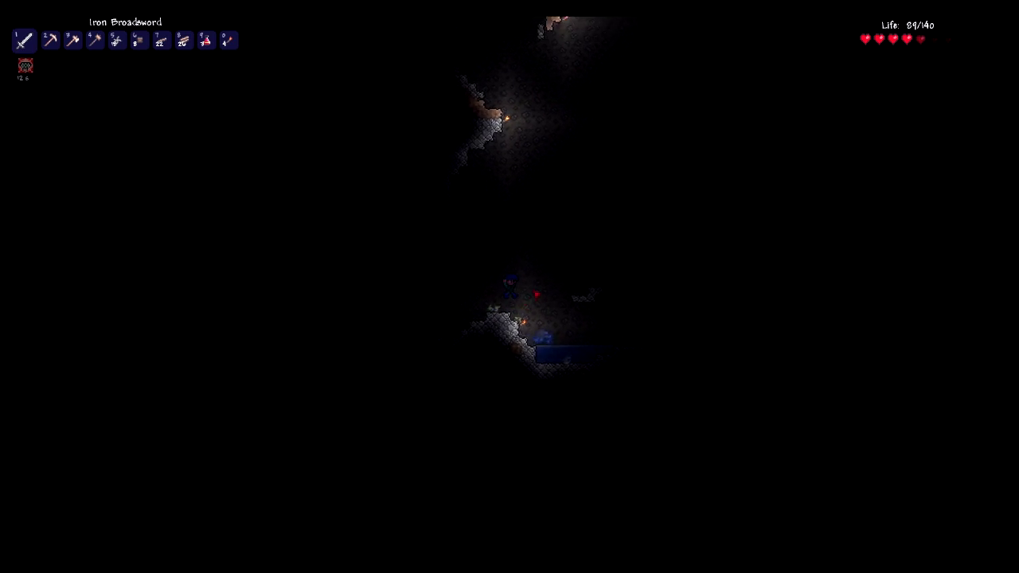
key(a)
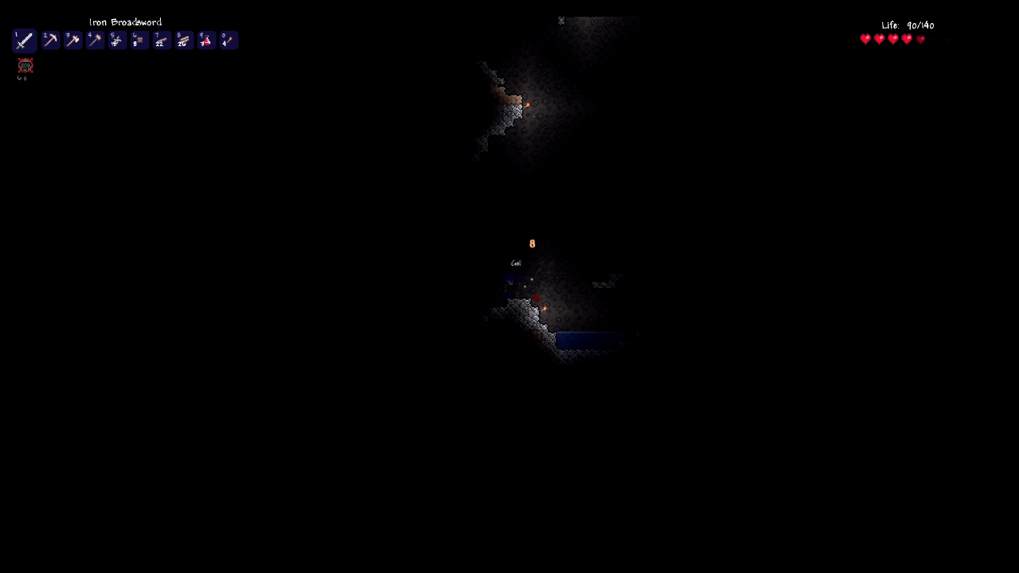
key(d)
key(0)
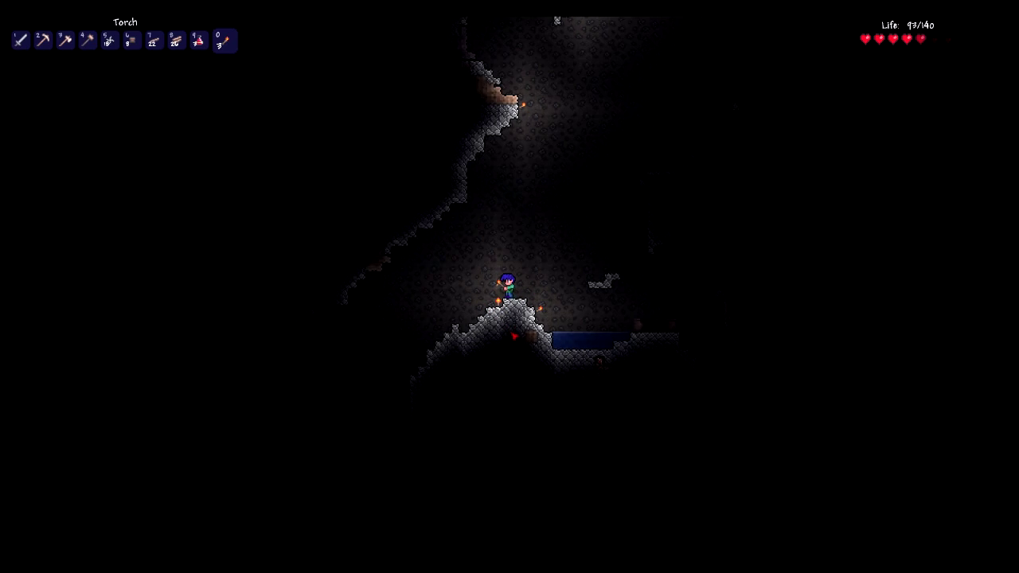
Place a torch on the left slope and climb back to the pool ledge.
key(a)
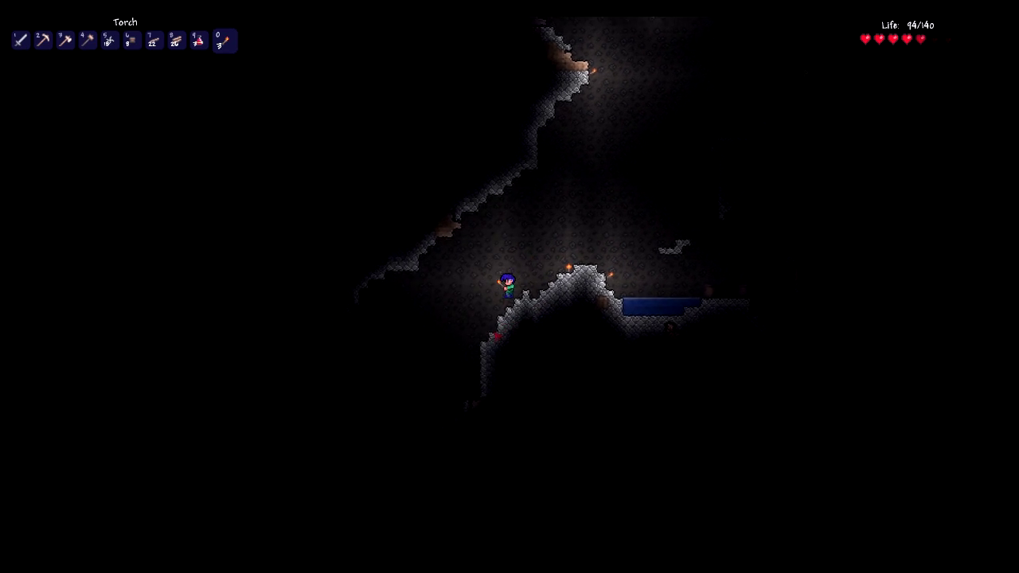
click(507, 322)
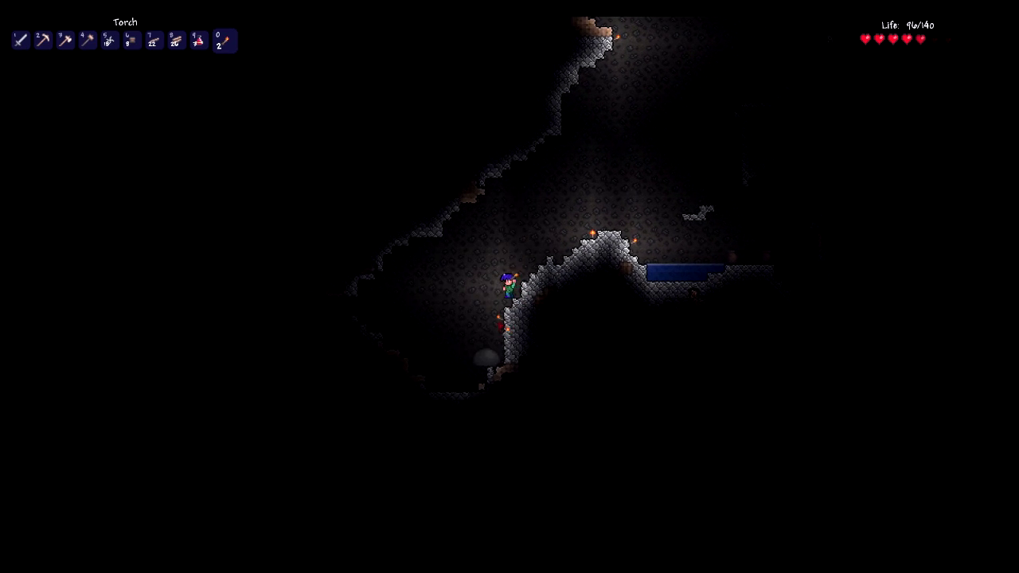
key(d)
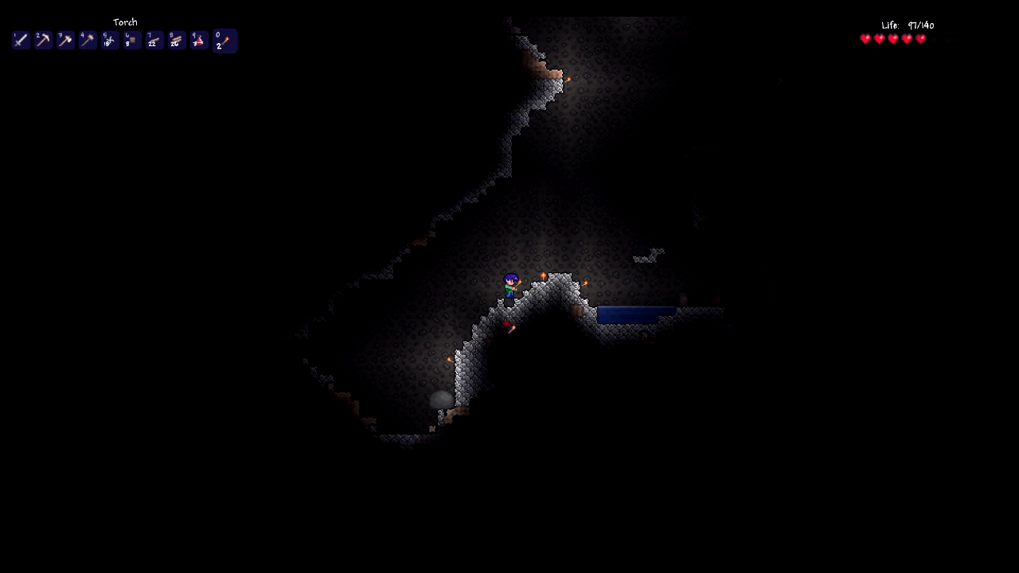
key(space)
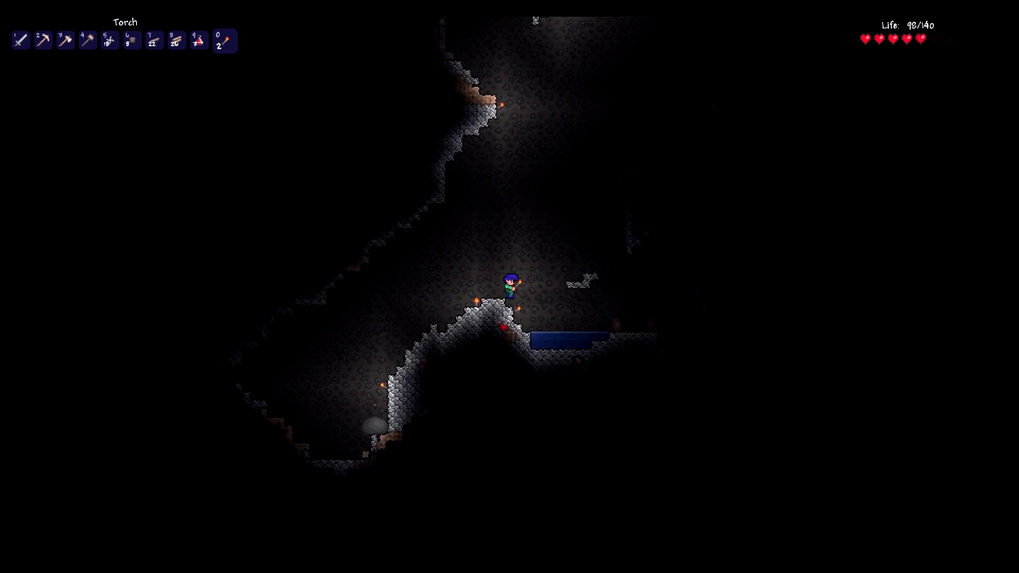
key(d)
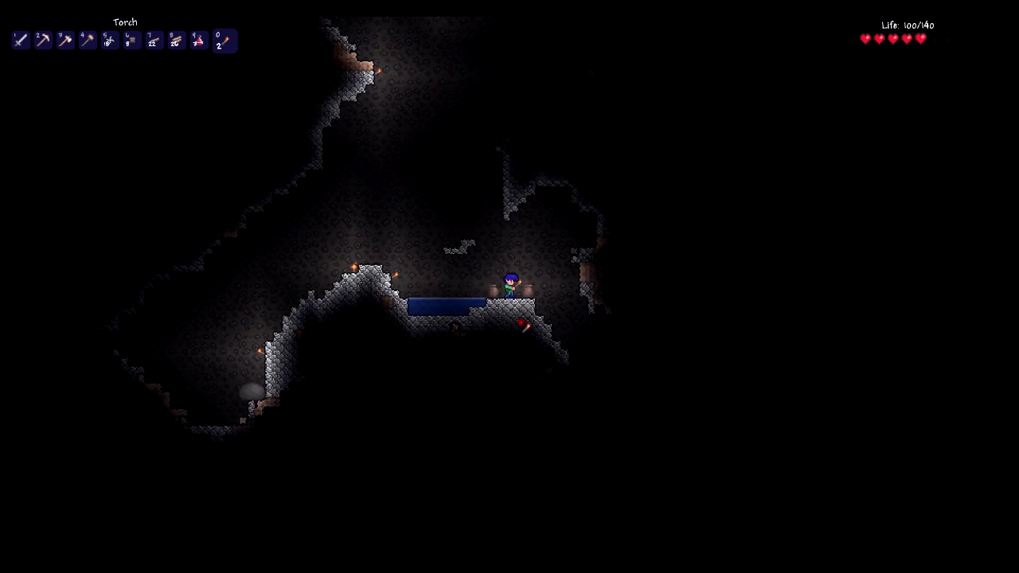
Quick-heal with a potion and craft a batch of torches from the inventory.
key(h)
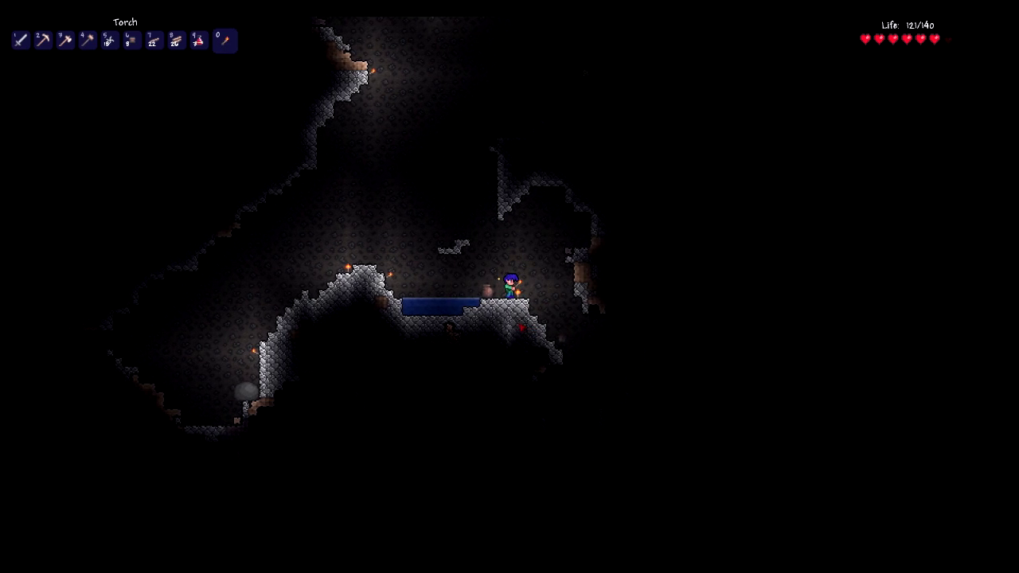
key(Escape)
scroll(24, 342, down, 3)
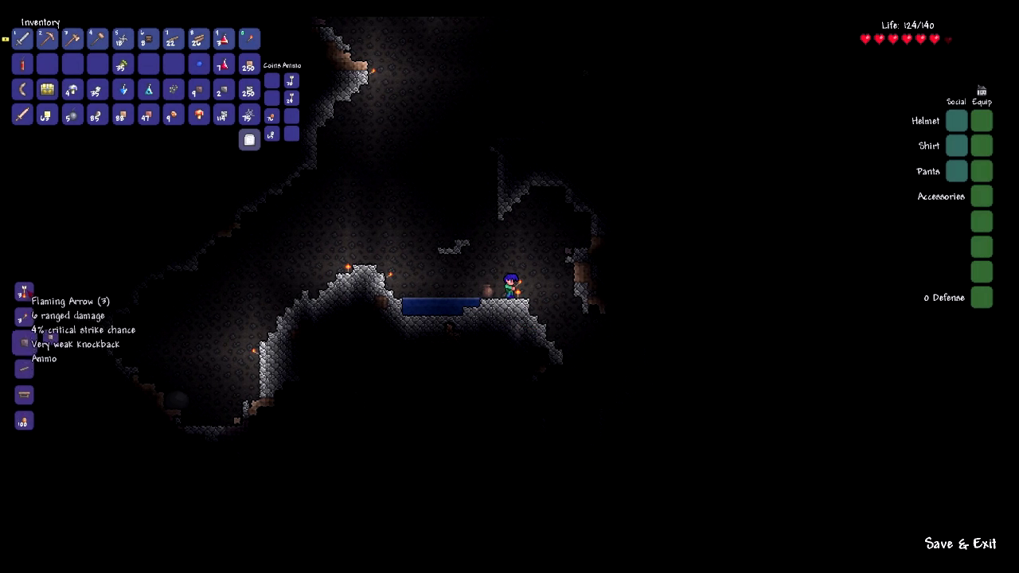
click(23, 344)
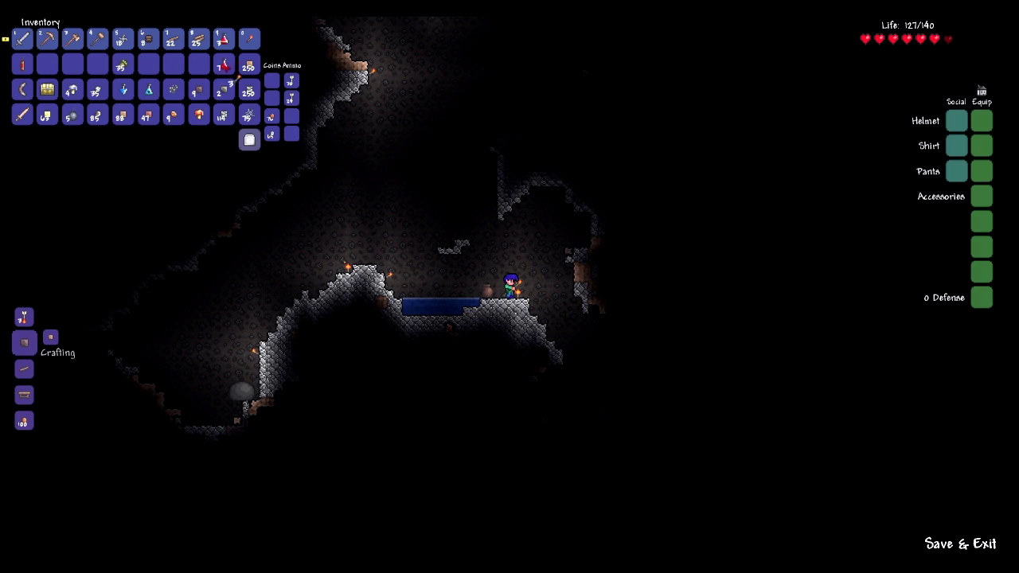
Close the inventory, drop into the lower passage and place a torch there.
key(Escape)
key(0)
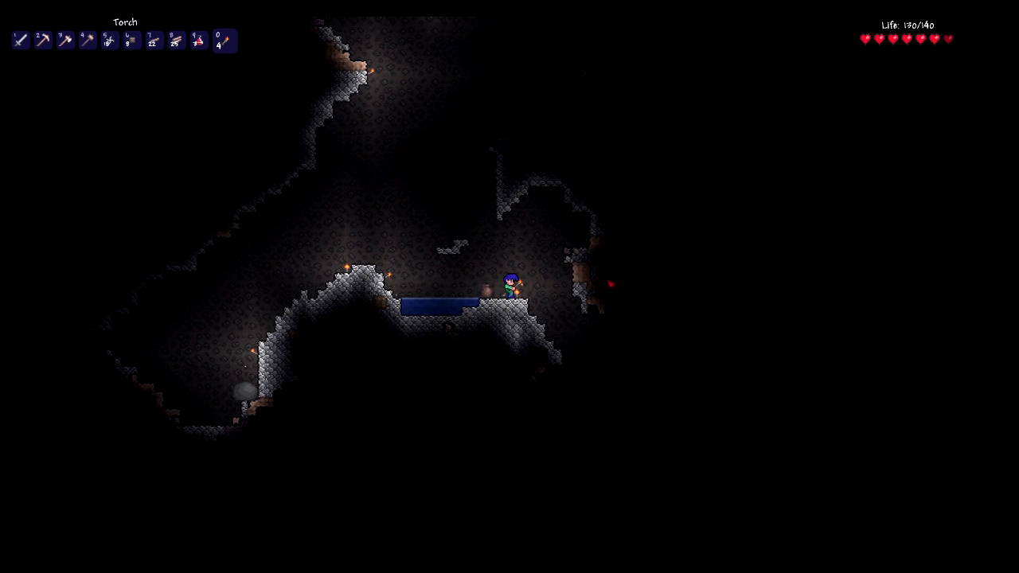
key(d)
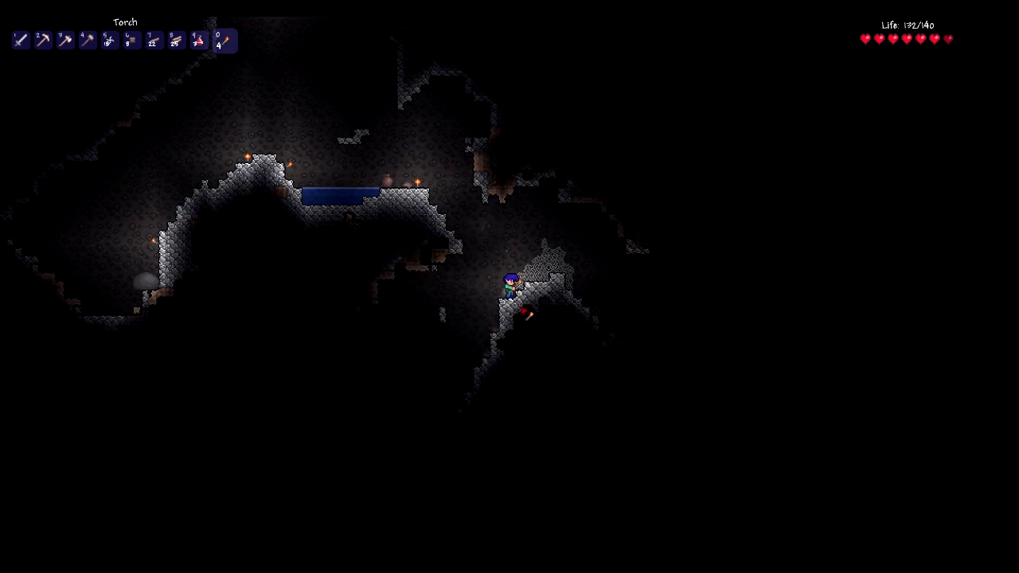
click(528, 314)
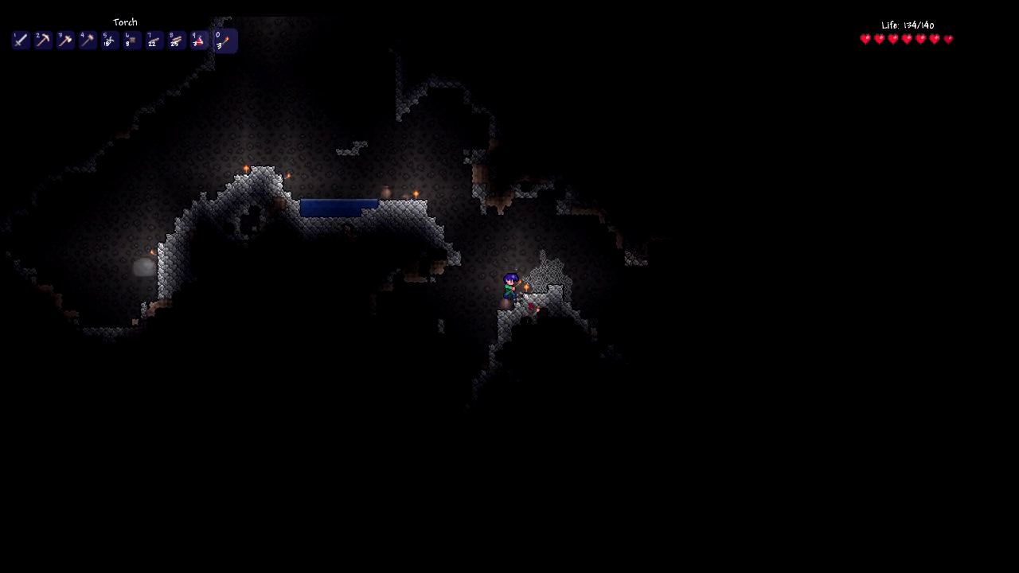
key(s)
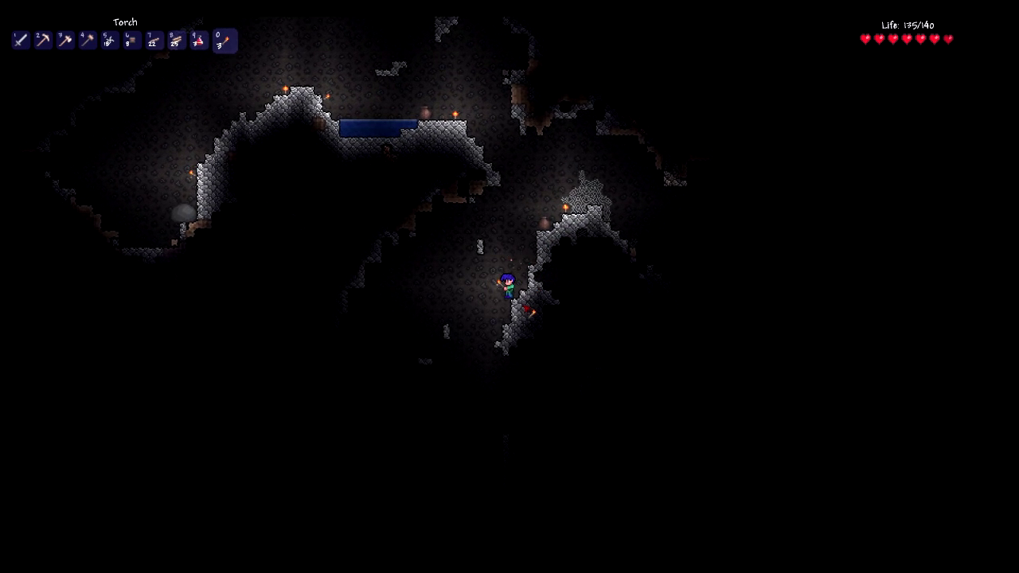
key(d)
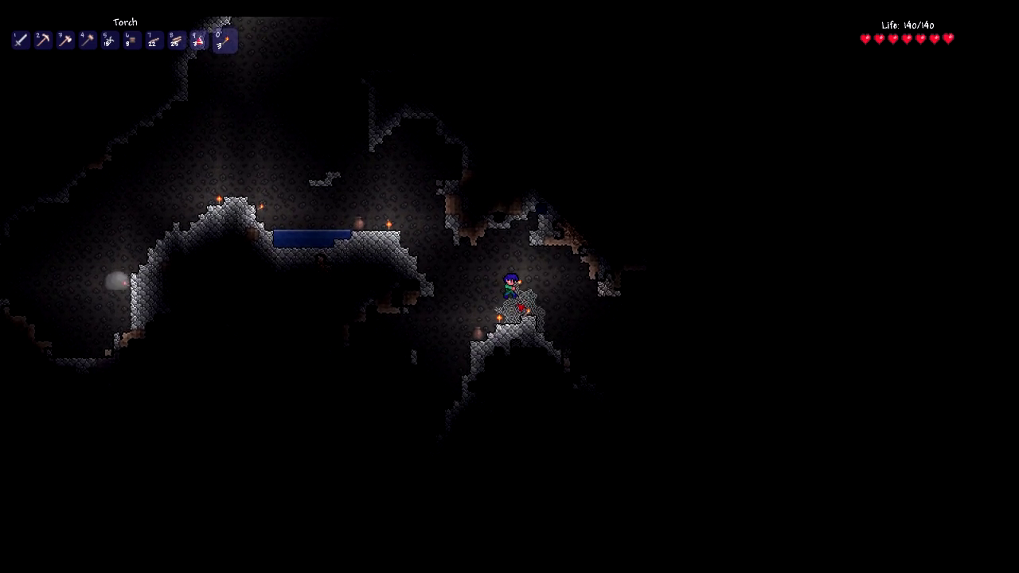
Slice through the cobwebs with the broadsword and continue up the passage.
key(1)
click(525, 294)
drag(525, 299, 519, 306)
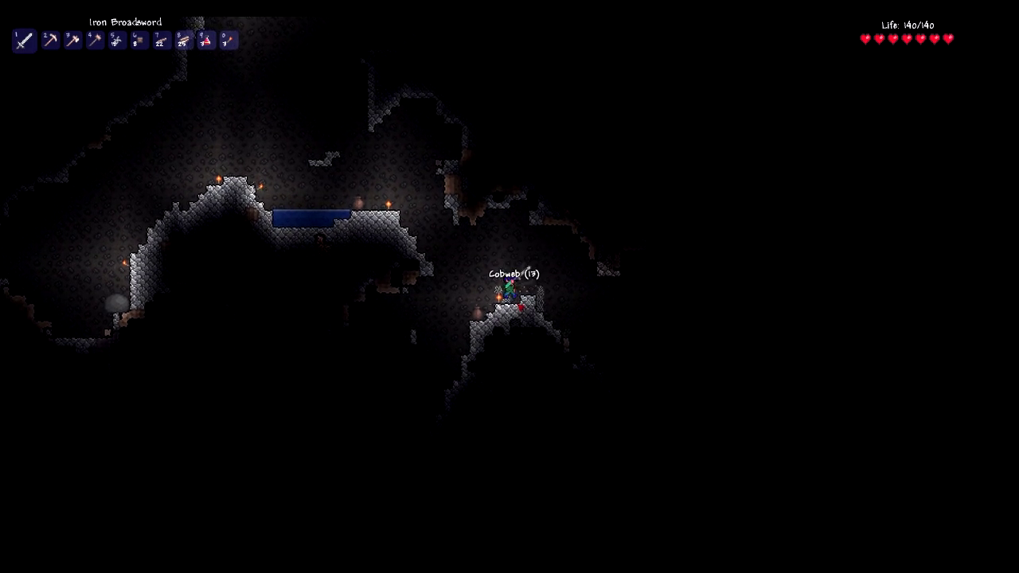
key(d)
key(2)
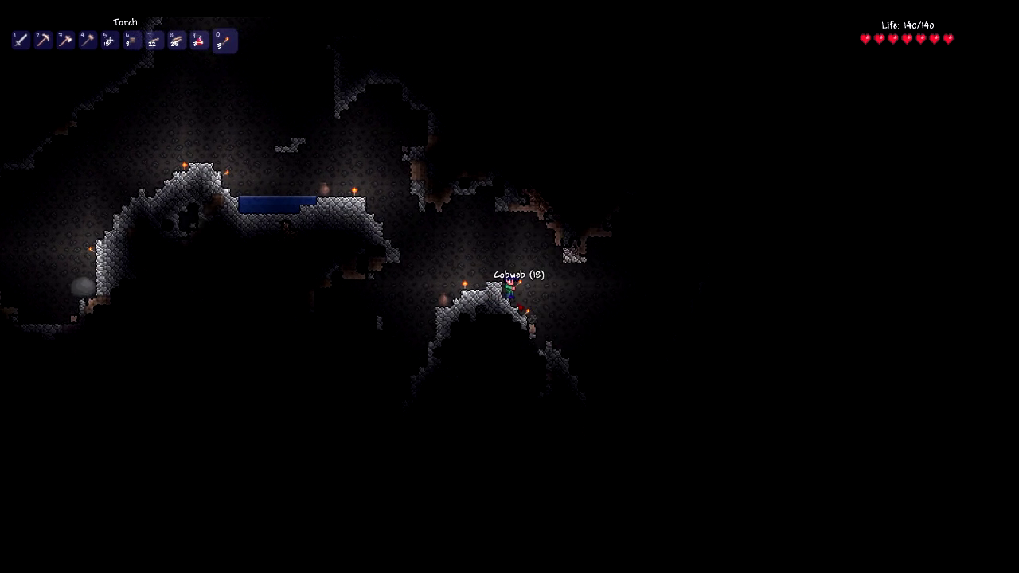
key(d)
key(d)
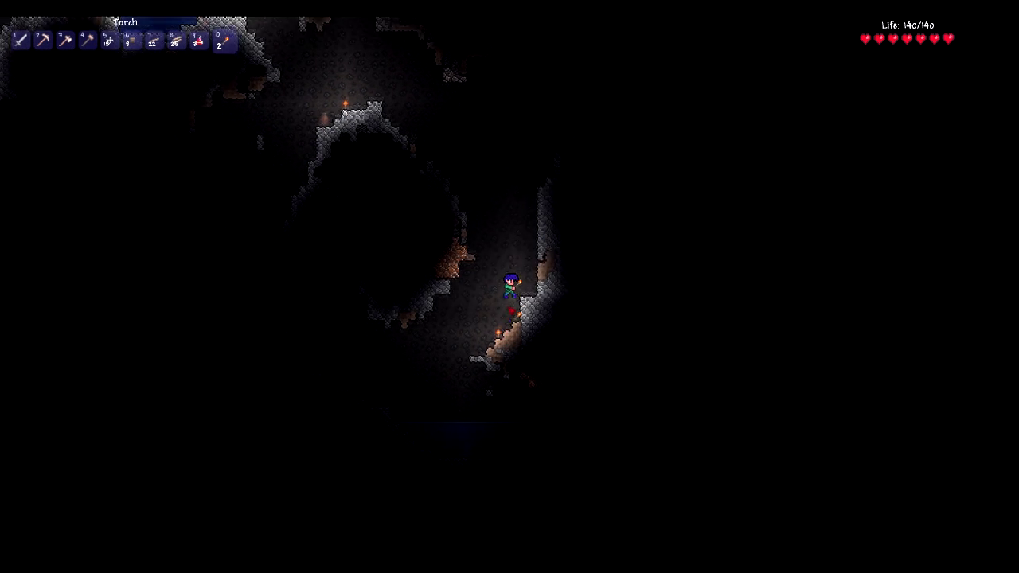
Climb out of the dark pit with a torch (slot 5), heading toward the skeleton.
key(d)
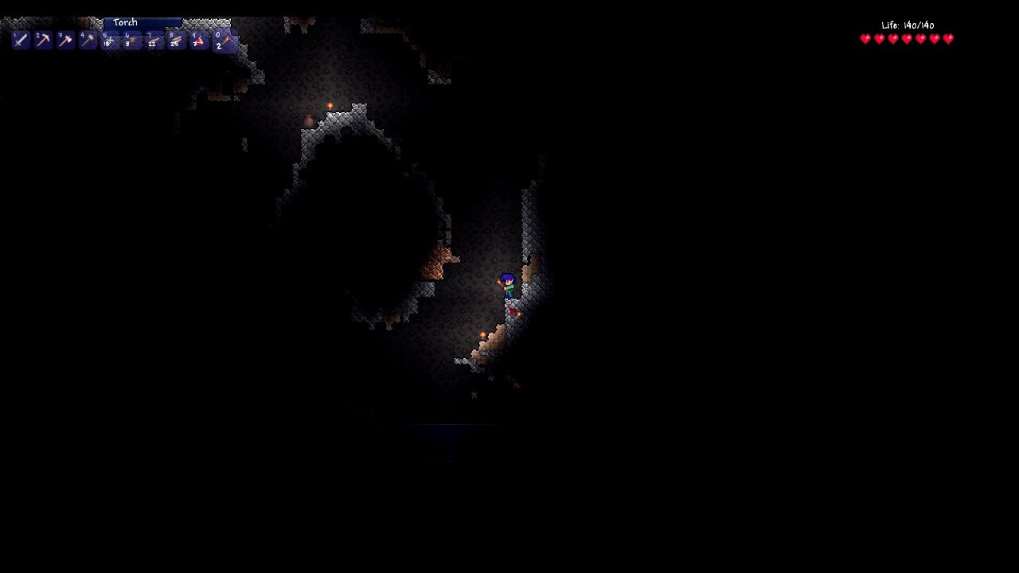
key(1)
key(a)
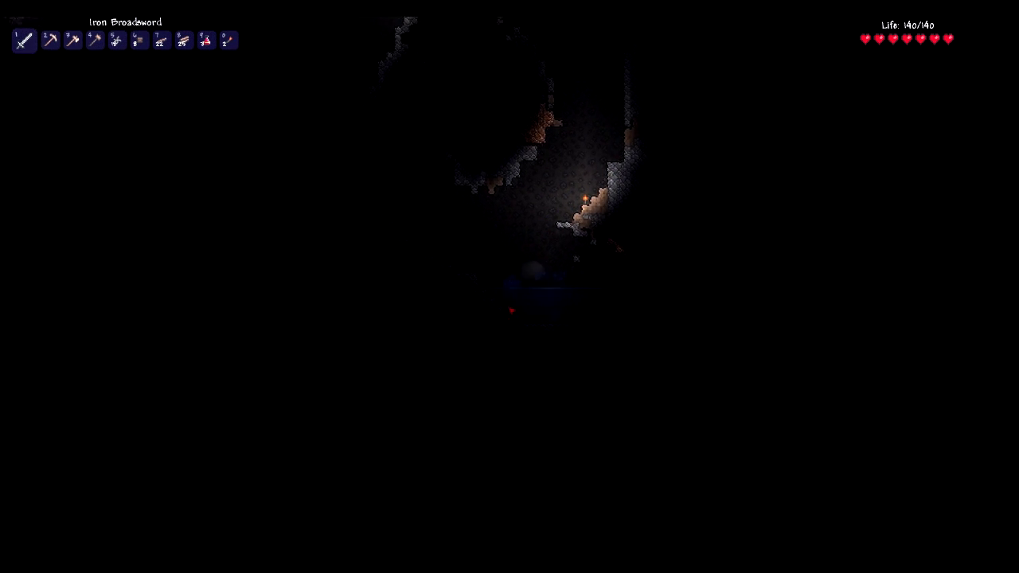
key(5)
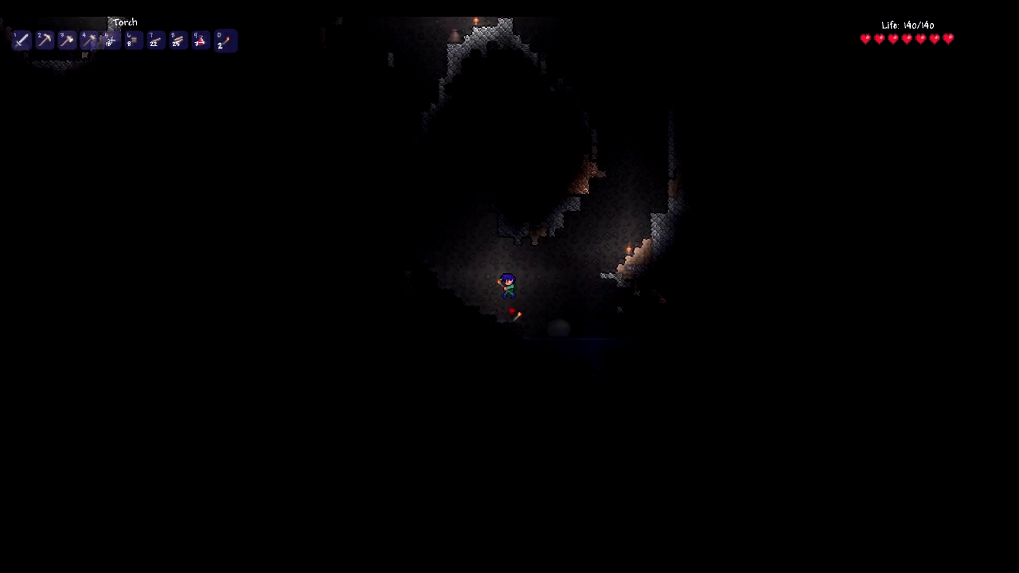
key(a)
key(space)
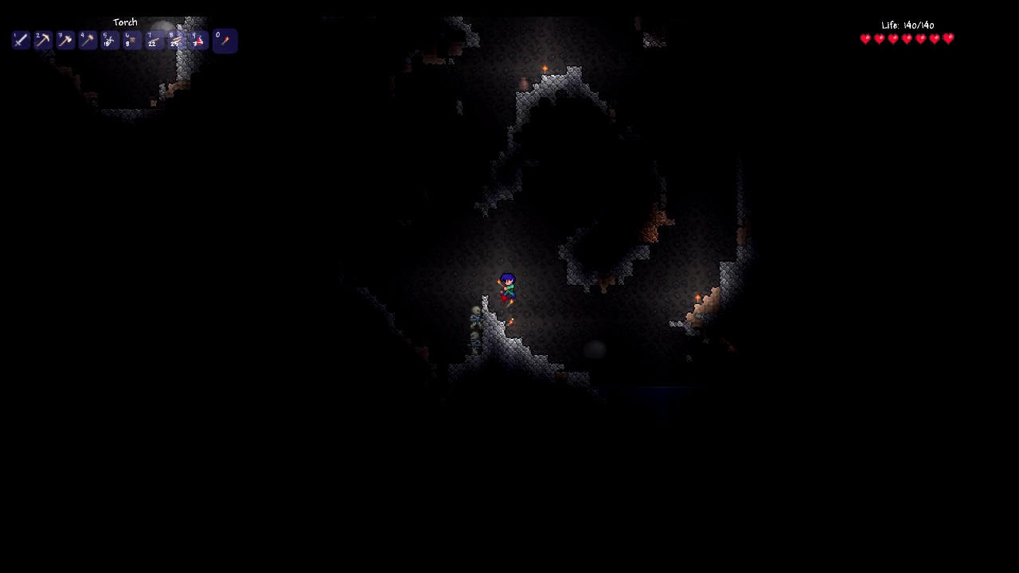
key(a)
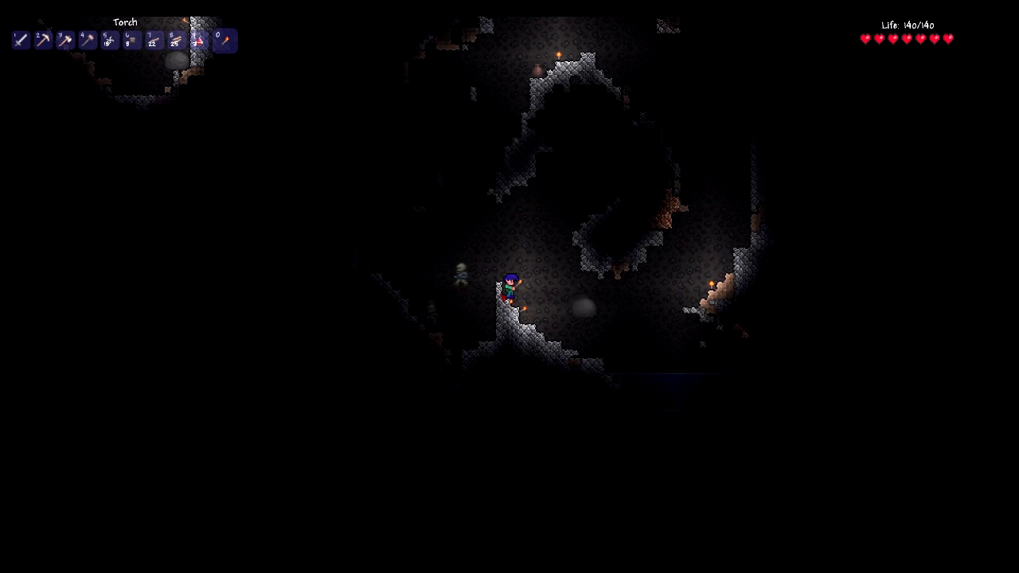
Kill the skeleton, Mother Slime and her spawn, then craft more torches.
key(1)
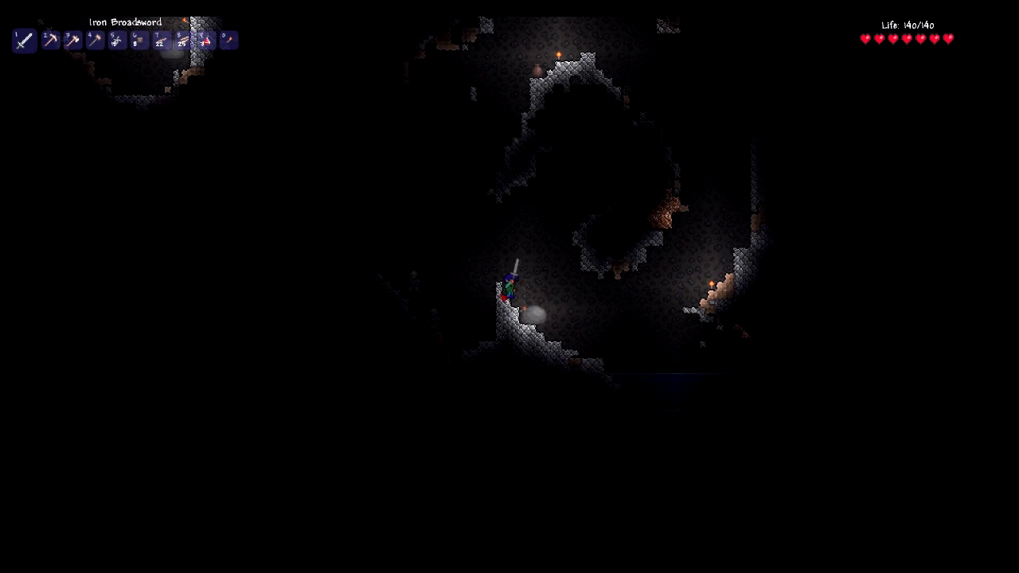
key(a)
click(461, 275)
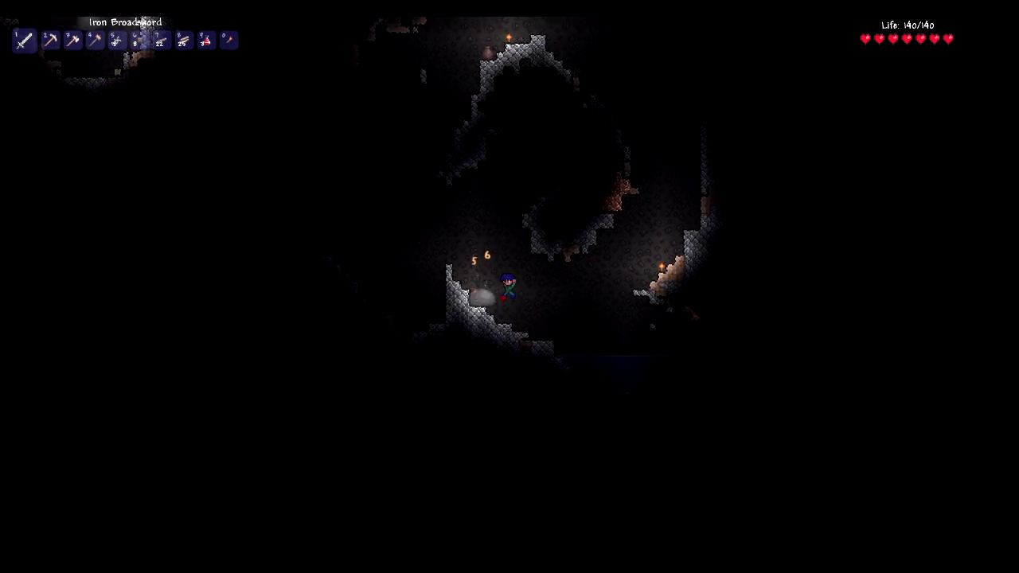
click(477, 275)
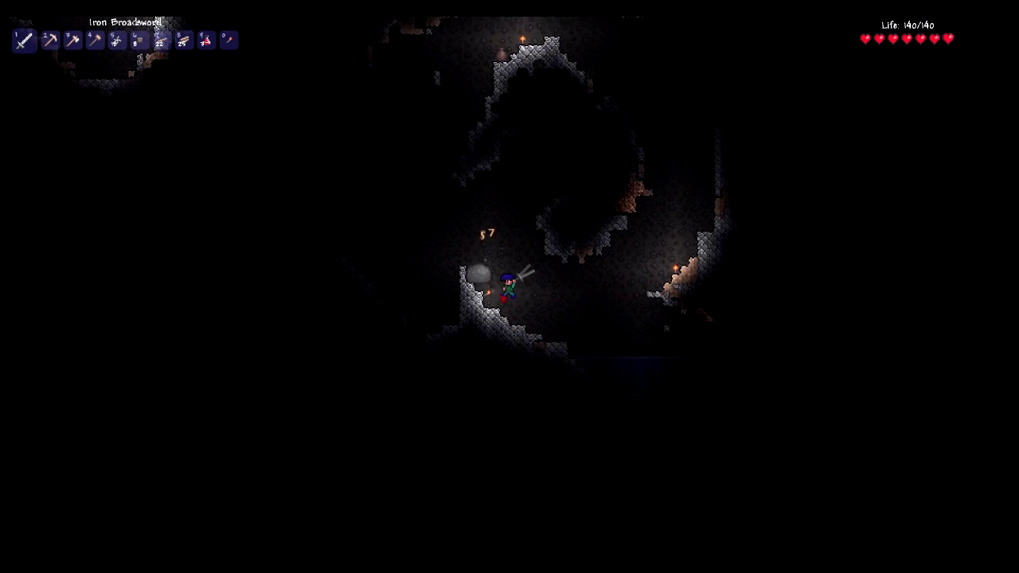
click(478, 274)
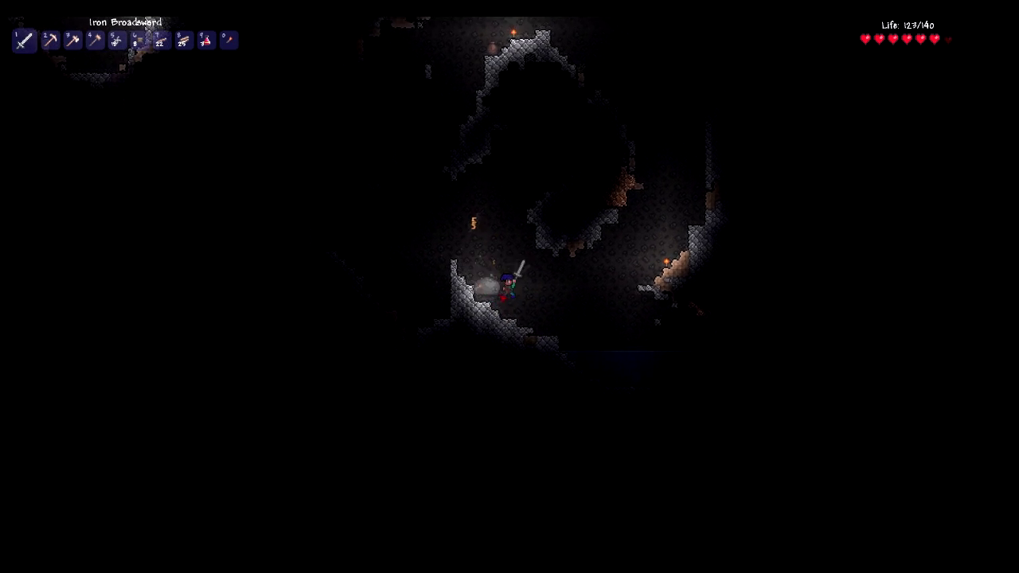
key(d)
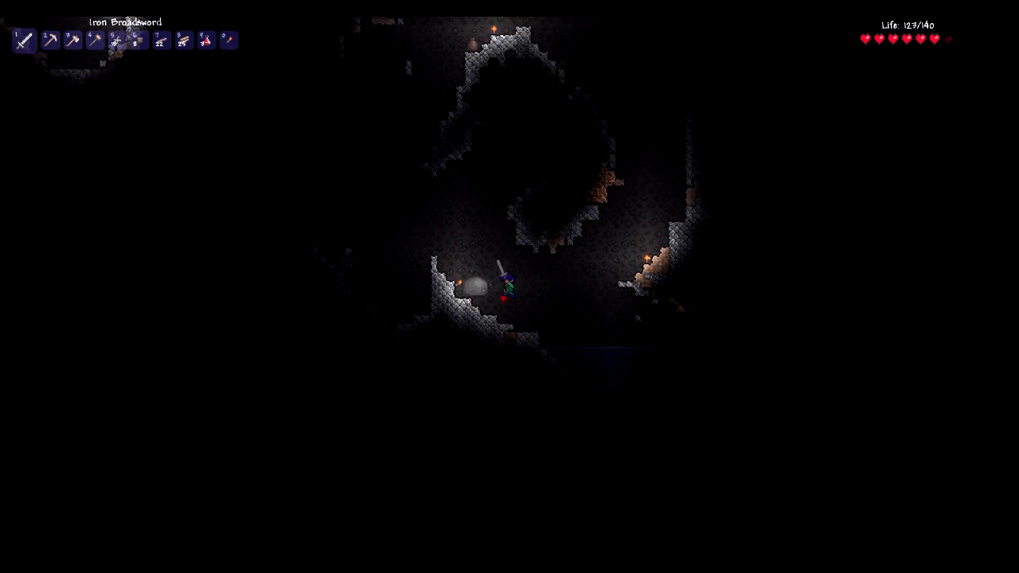
click(477, 271)
click(478, 271)
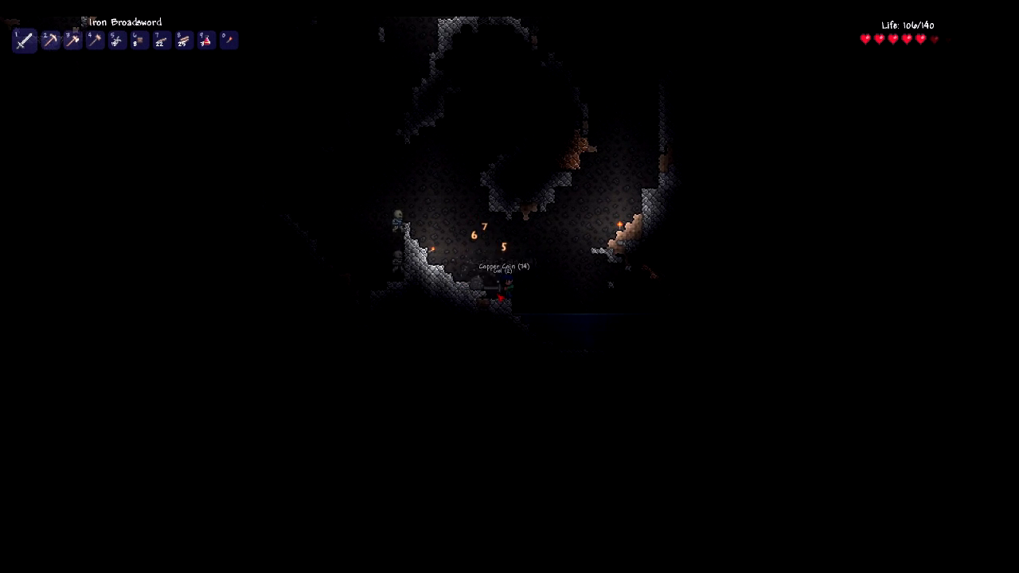
click(477, 270)
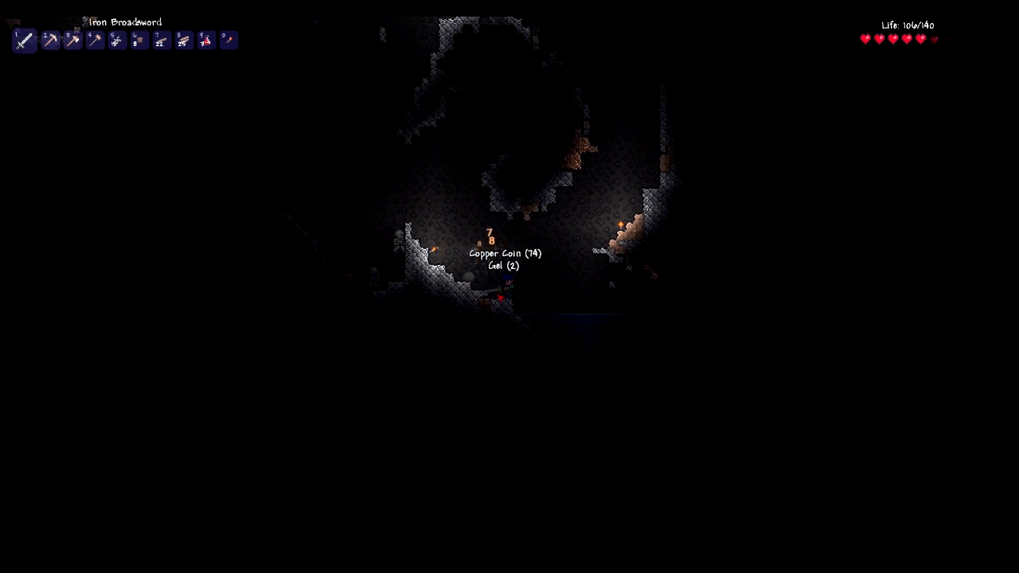
click(478, 271)
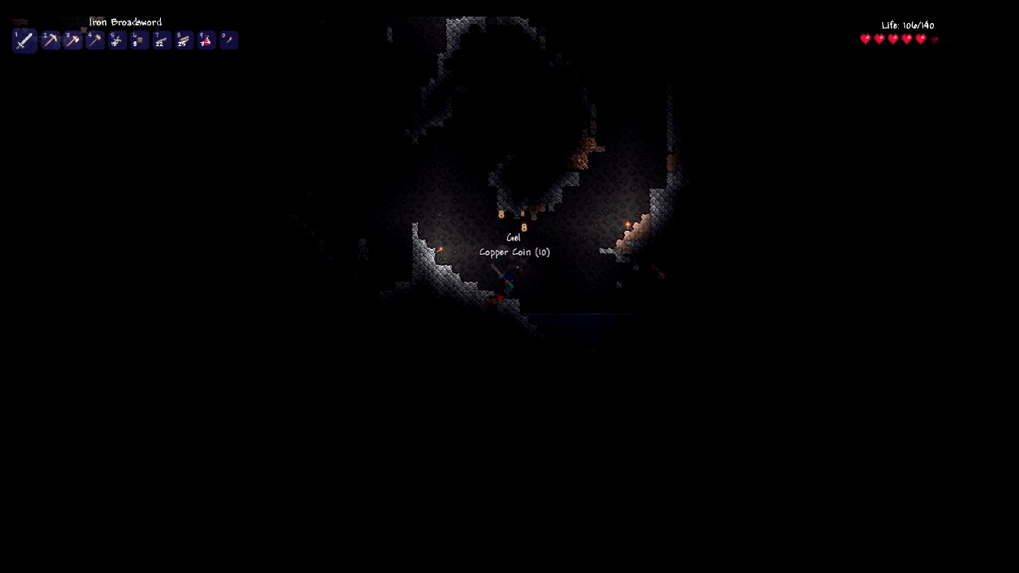
click(509, 286)
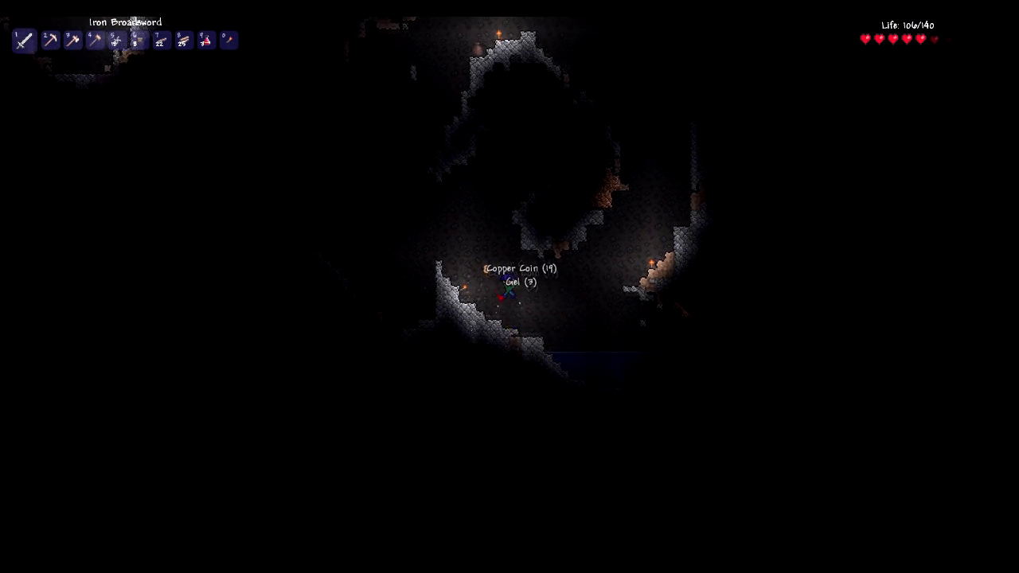
key(Escape)
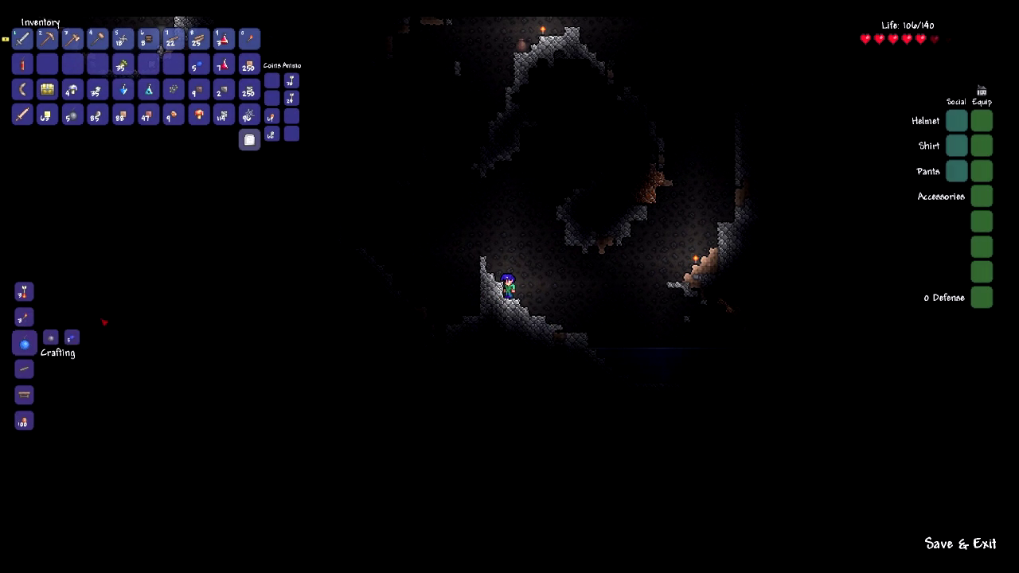
scroll(35, 350, down, 1)
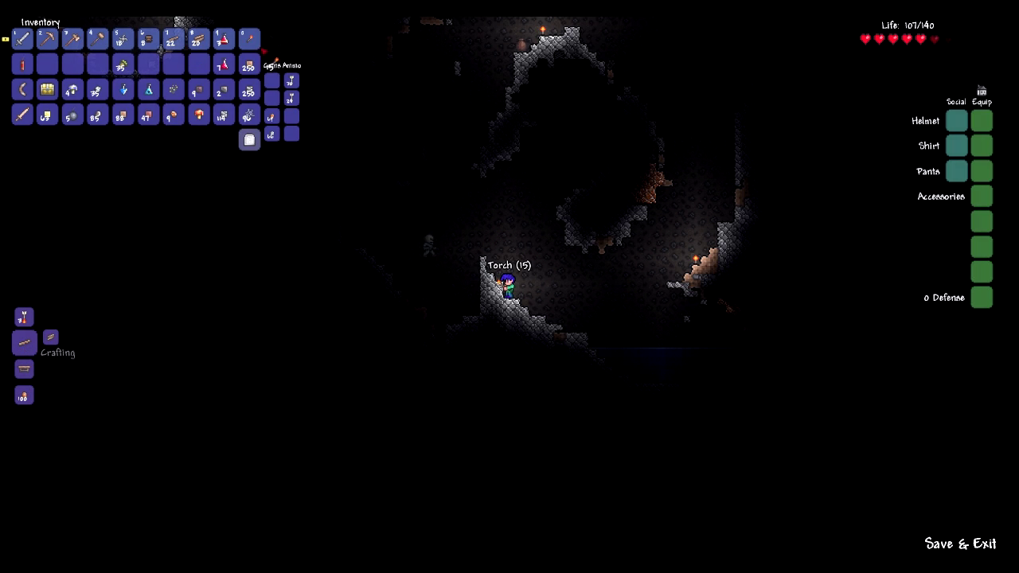
key(Escape)
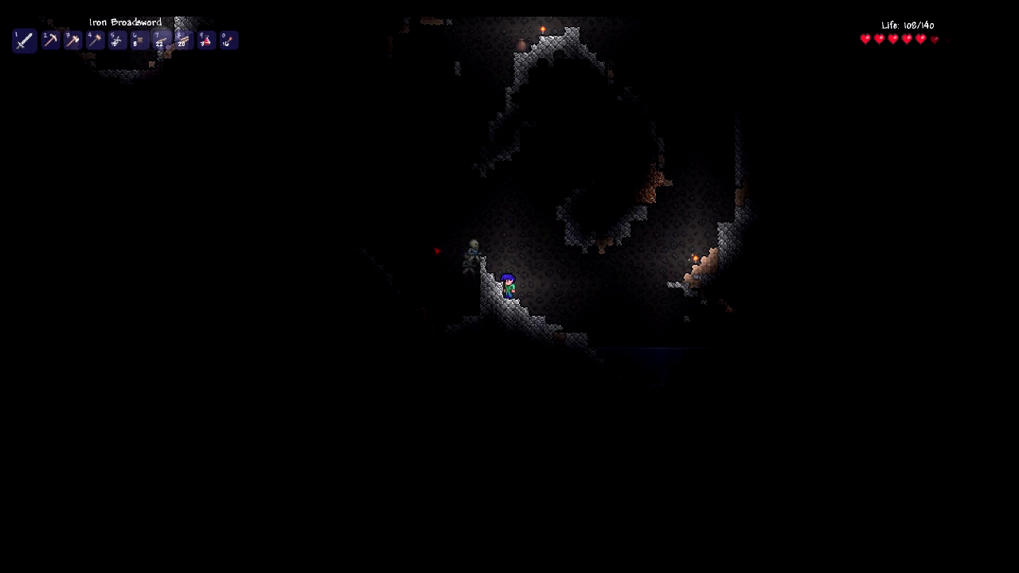
Strike the skeleton on the rocky spike and place a torch beside it.
click(478, 255)
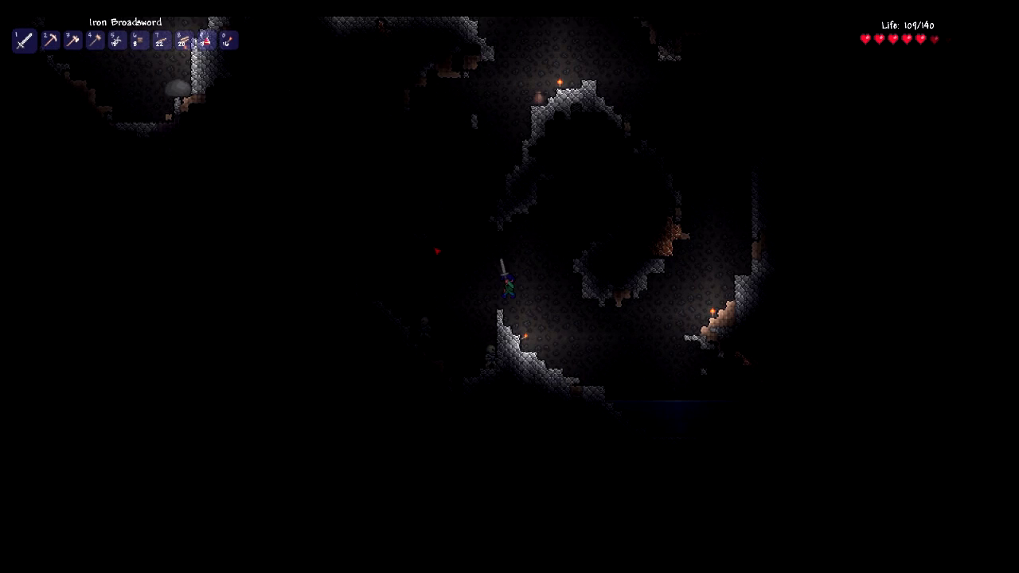
click(477, 263)
key(0)
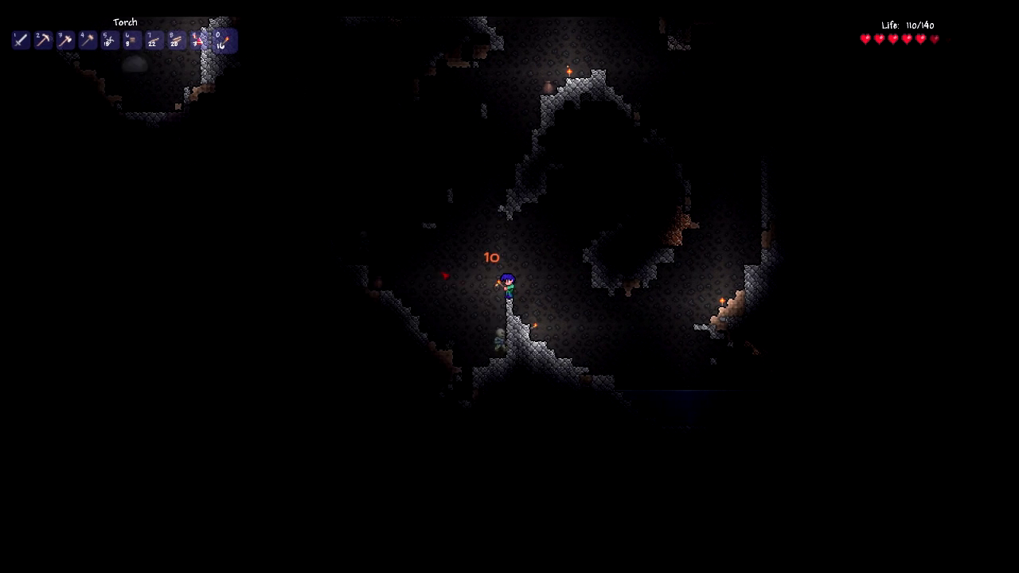
key(a)
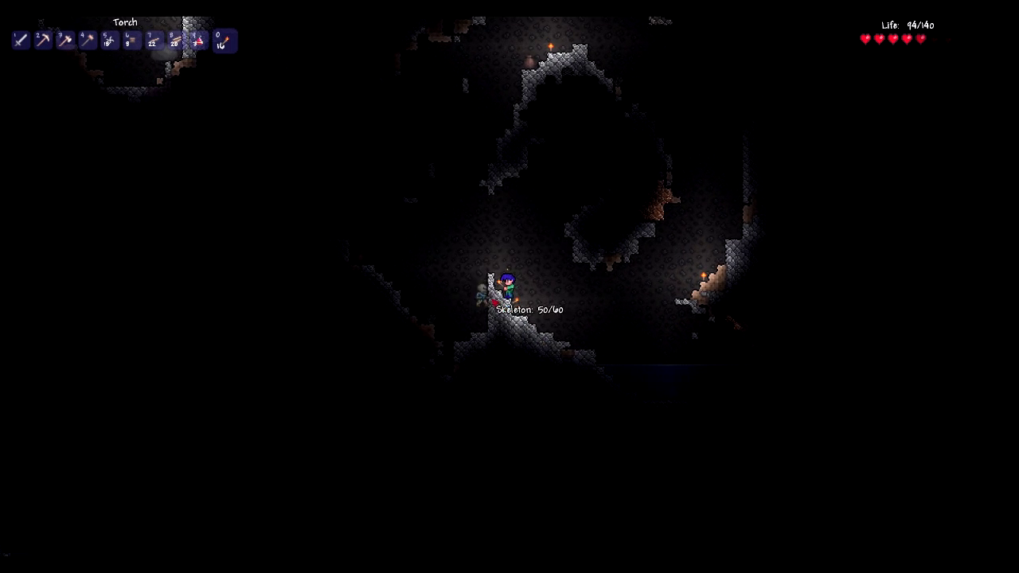
click(513, 299)
Kill the skeleton with the broadsword and collect its copper coins.
key(1)
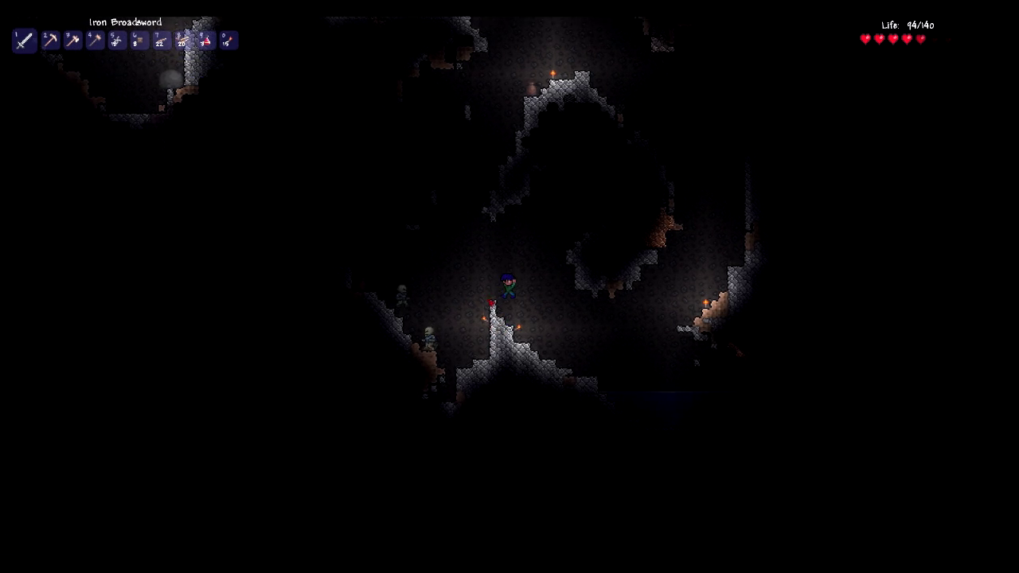
key(space)
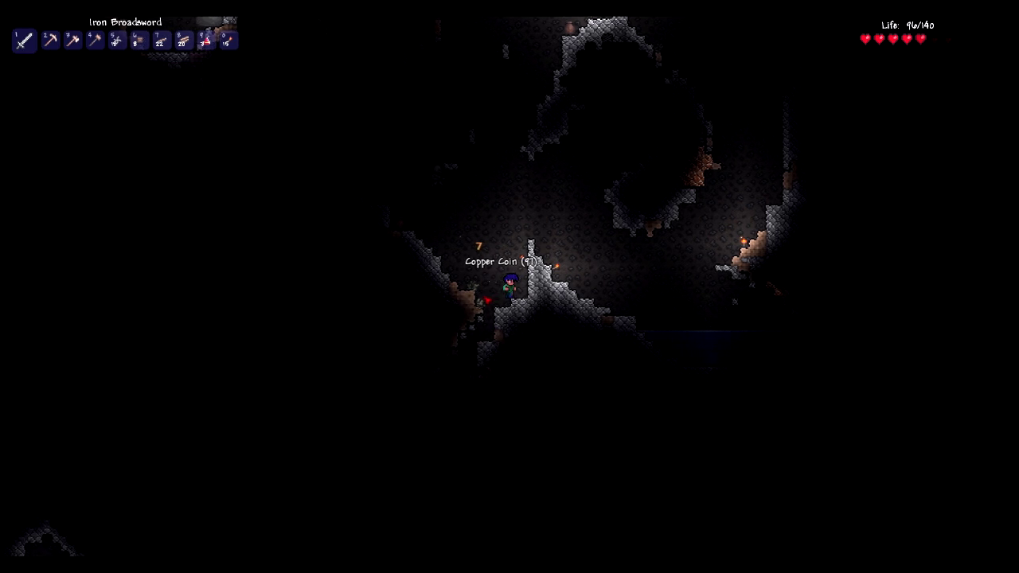
click(477, 286)
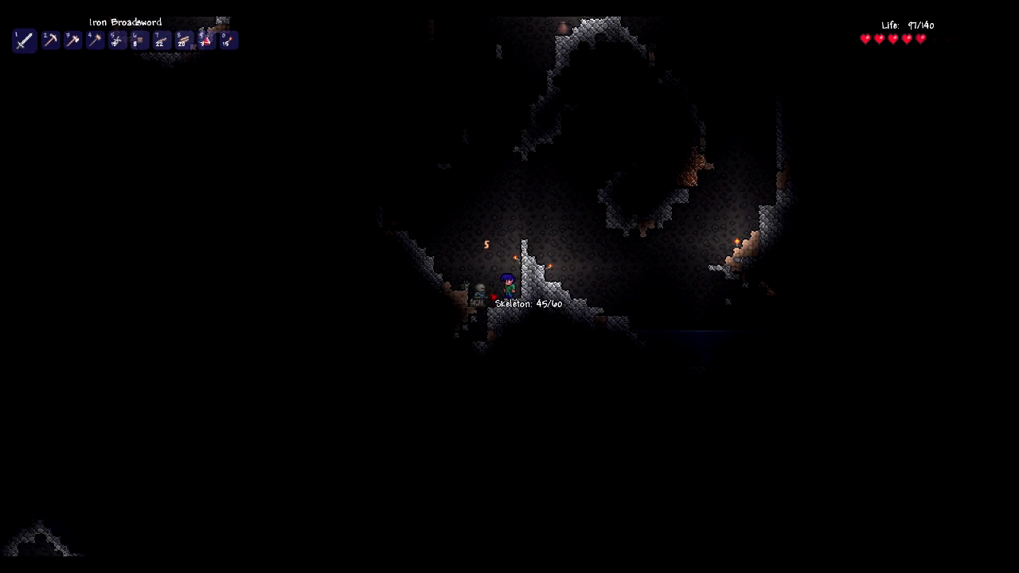
click(482, 295)
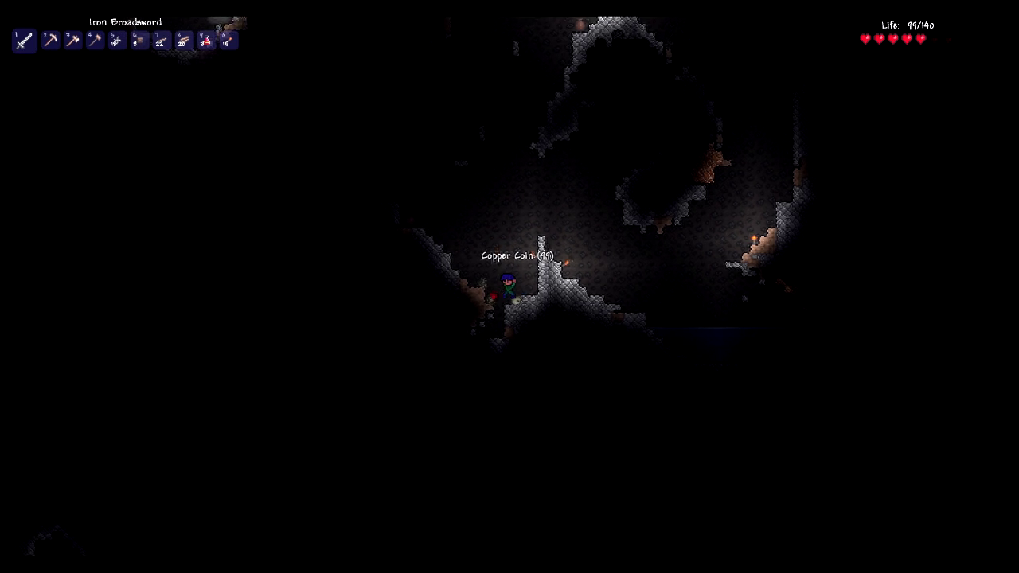
key(a)
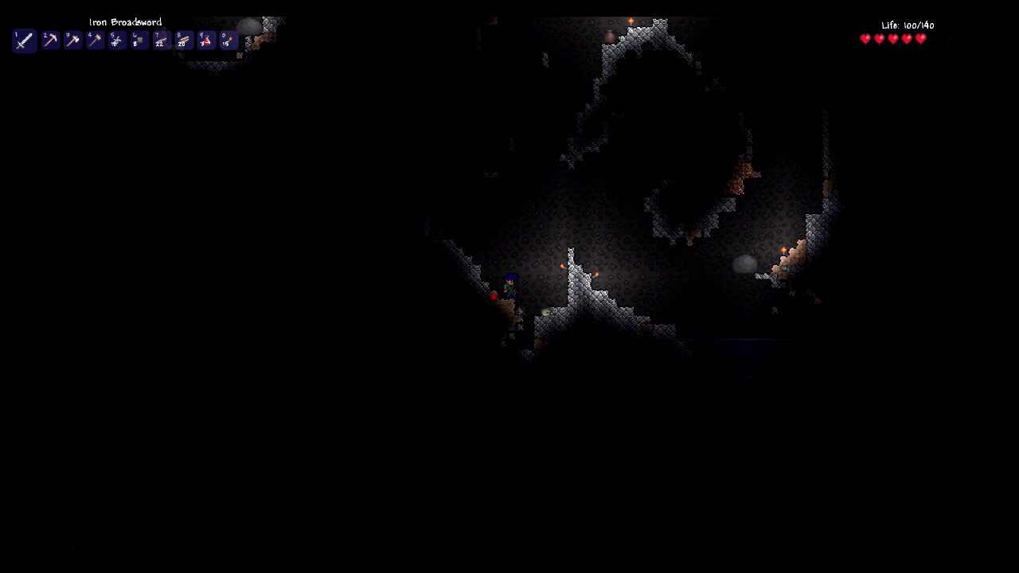
key(Escape)
key(Escape)
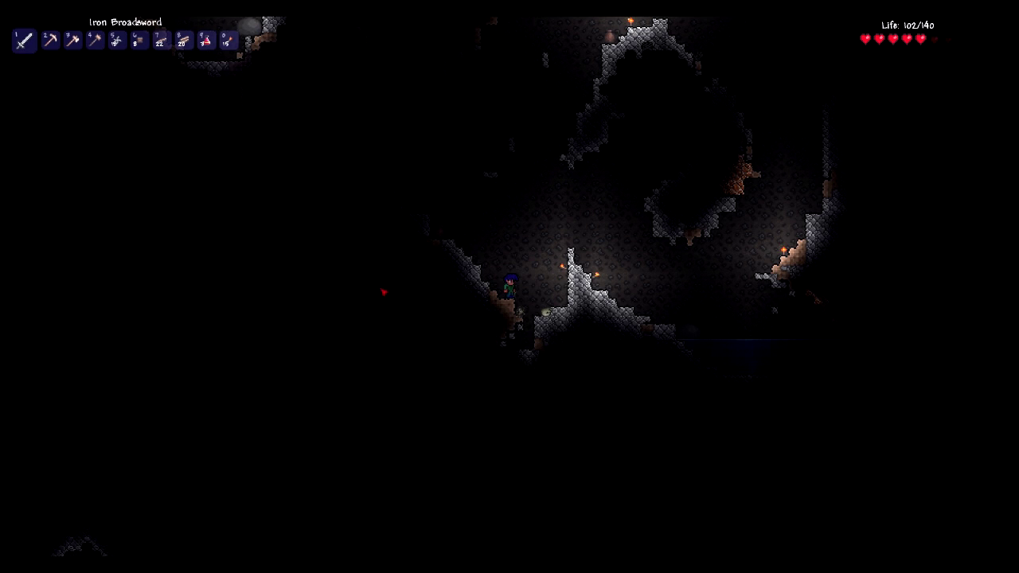
Climb the left slope and place a torch on it.
key(0)
key(a)
key(space)
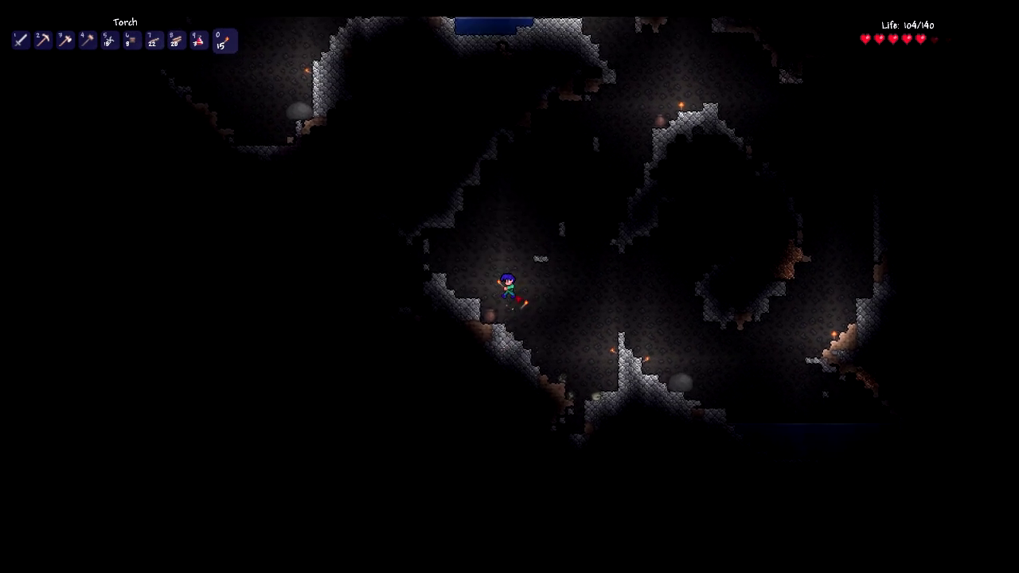
key(a)
key(space)
click(501, 271)
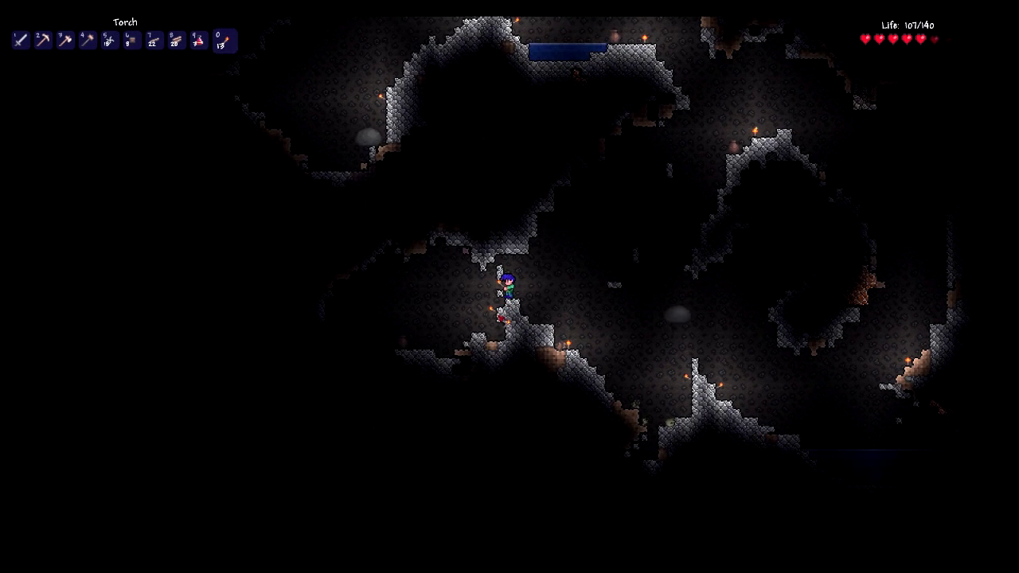
Mine the stone beside the player and head back down the slope.
key(1)
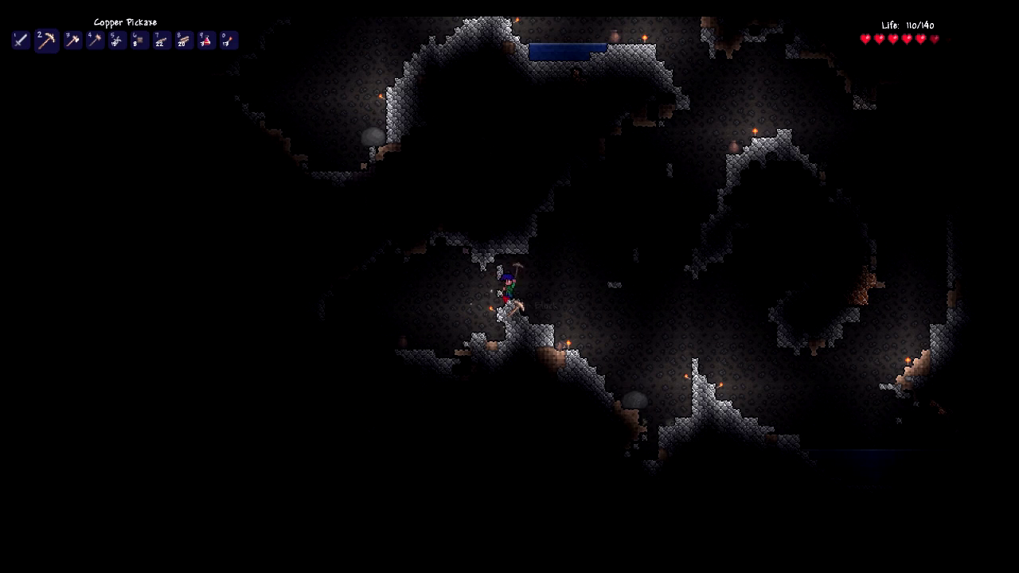
click(521, 275)
key(d)
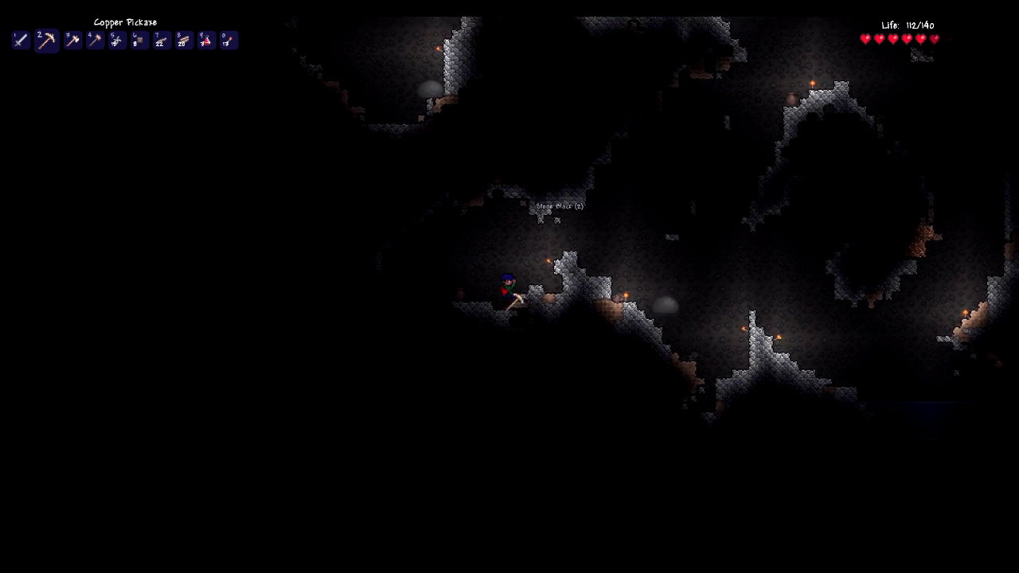
key(0)
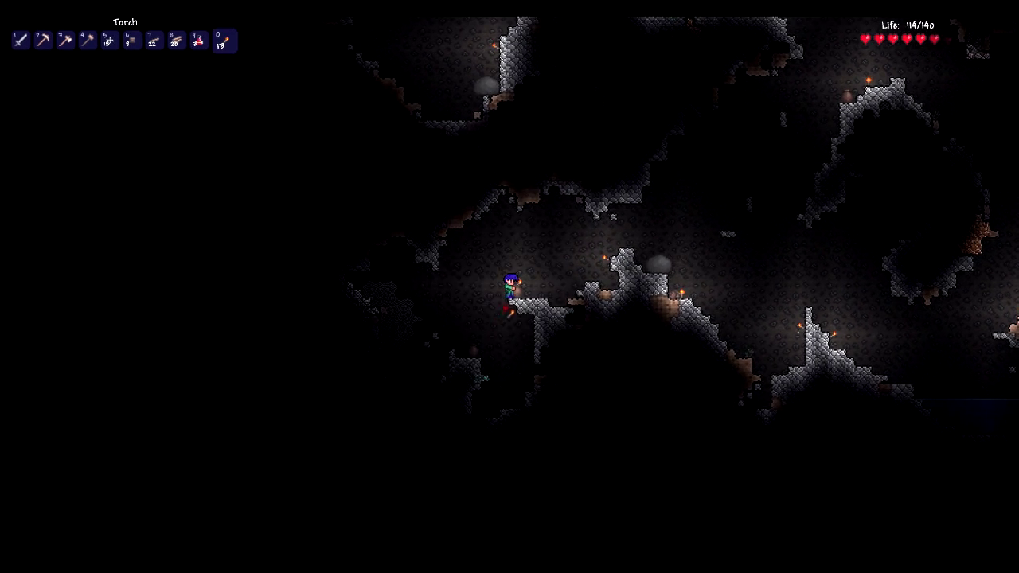
Hit the grey slime on the ledge repeatedly with the broadsword.
key(1)
key(d)
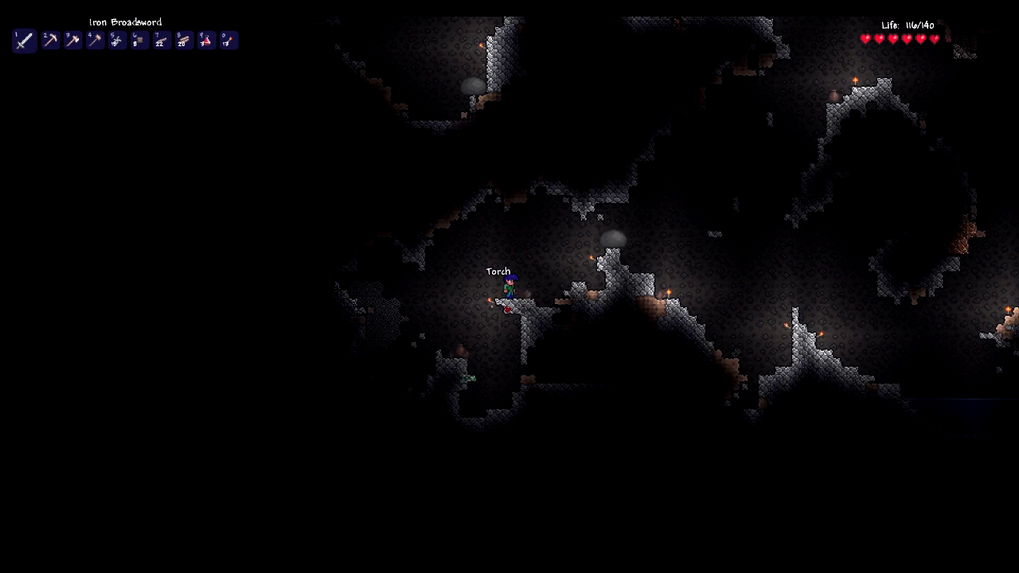
key(d)
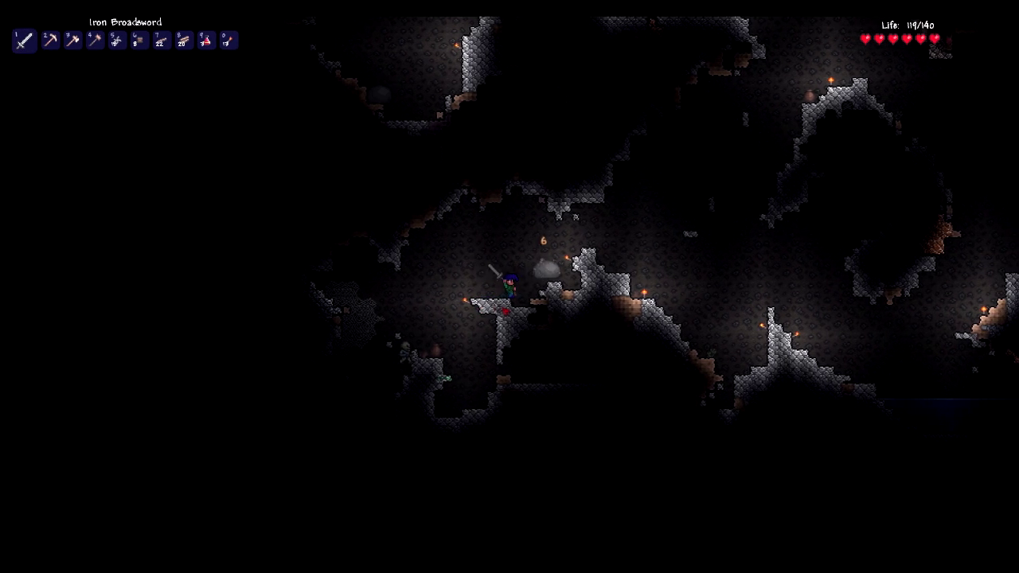
click(561, 270)
click(557, 266)
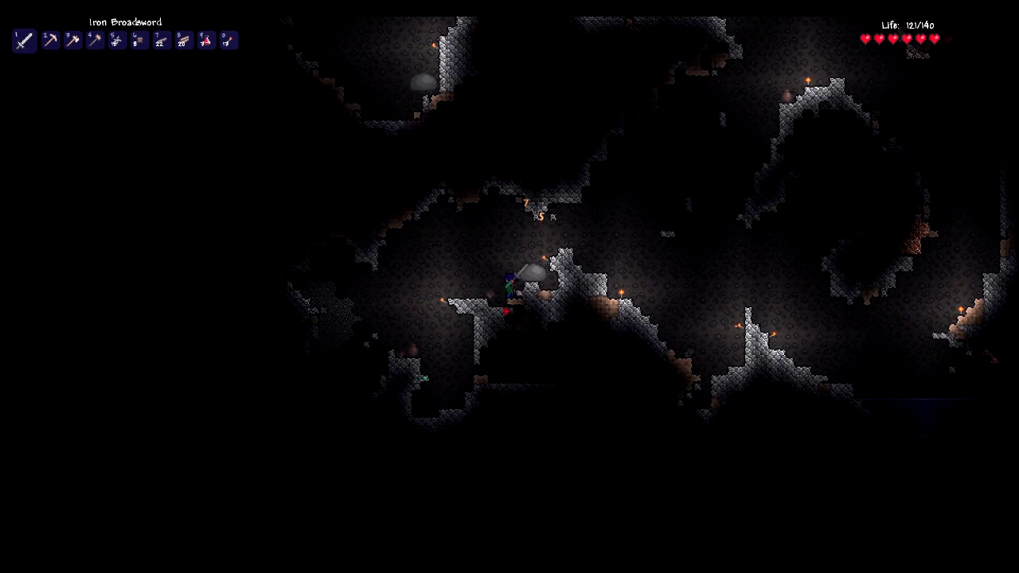
click(557, 266)
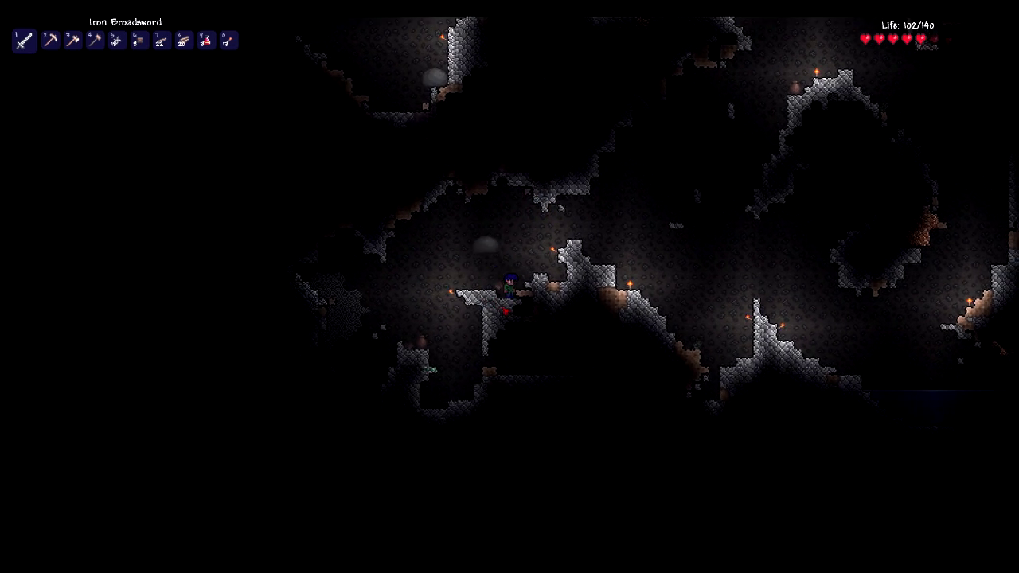
click(509, 271)
click(493, 286)
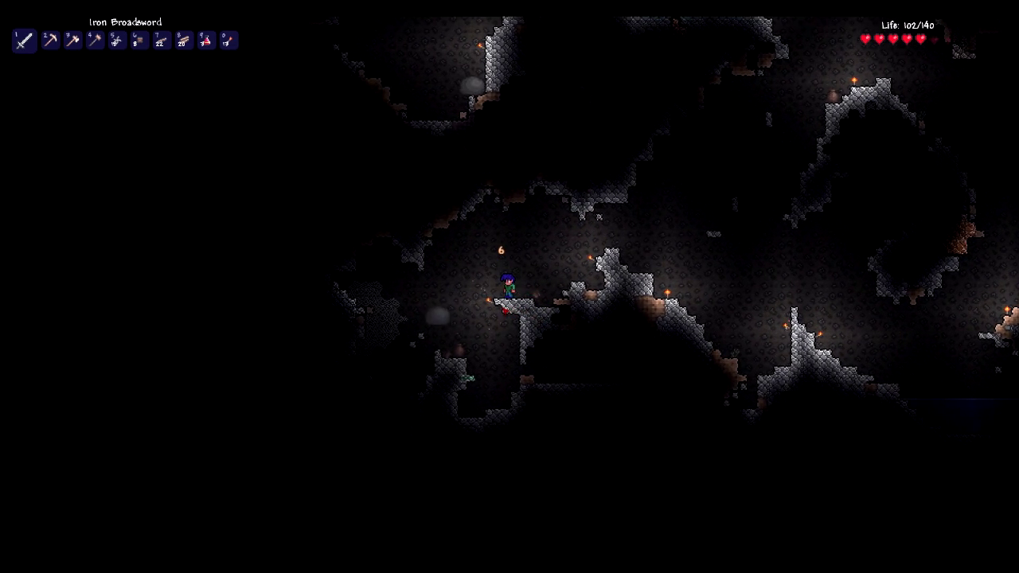
key(d)
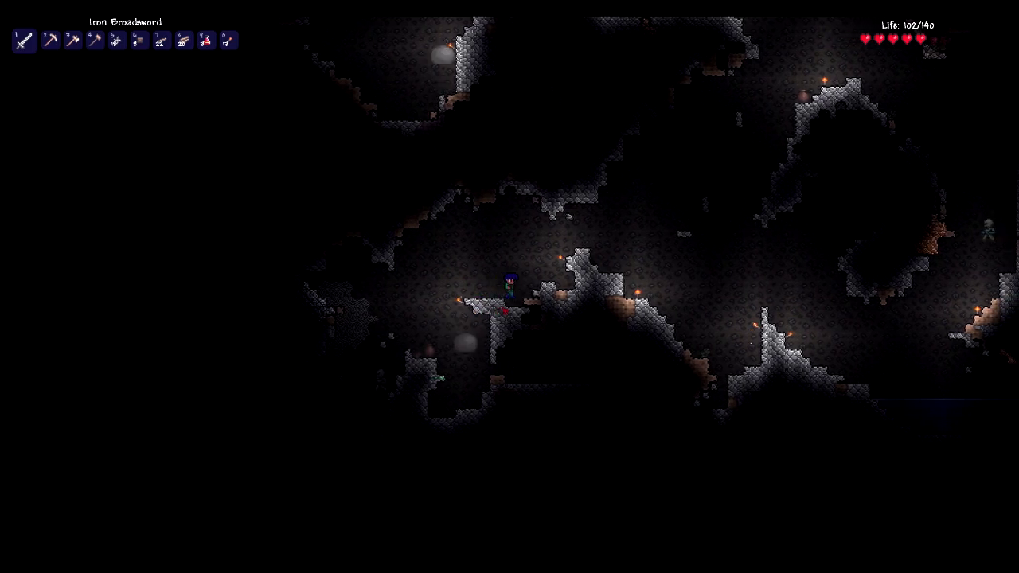
key(0)
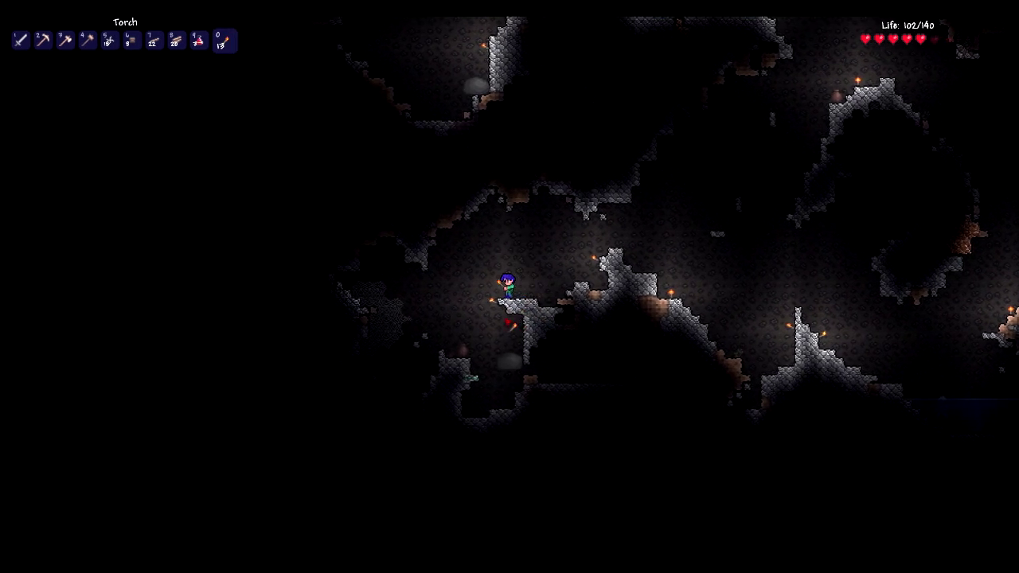
Move left to dodge the skeletons and Mother Slime, then reselect the Iron Broadsword.
key(a)
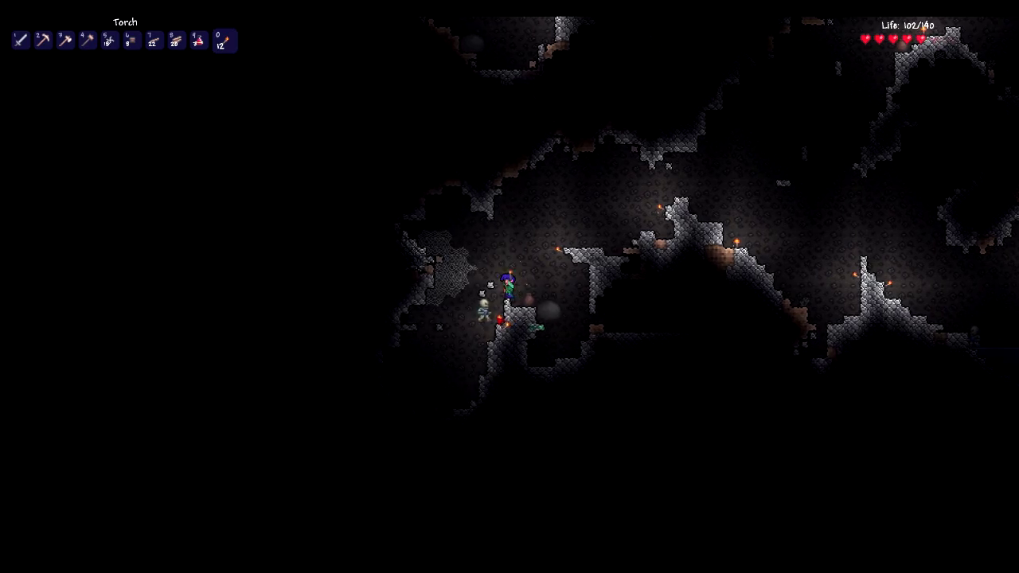
key(a)
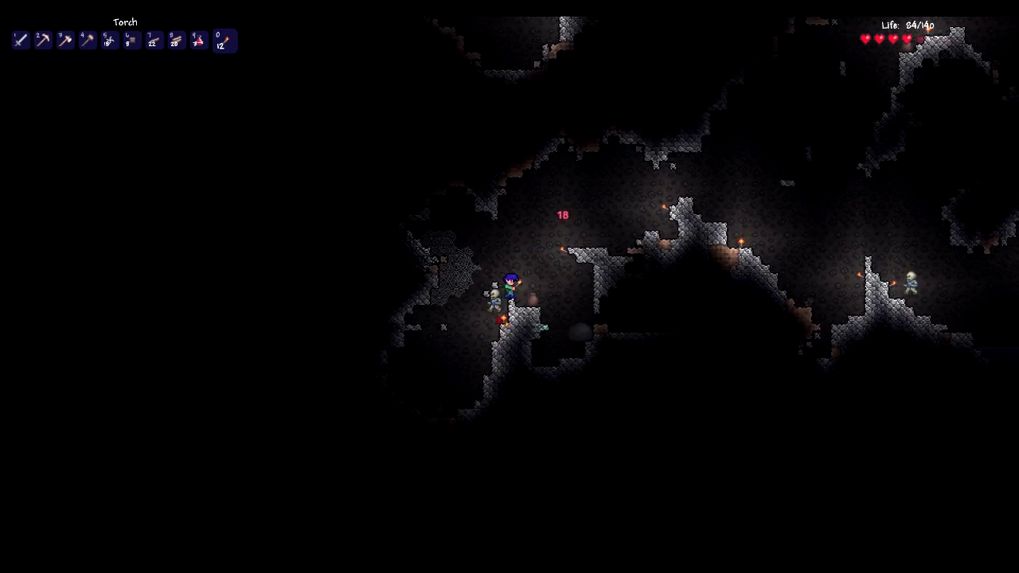
key(a)
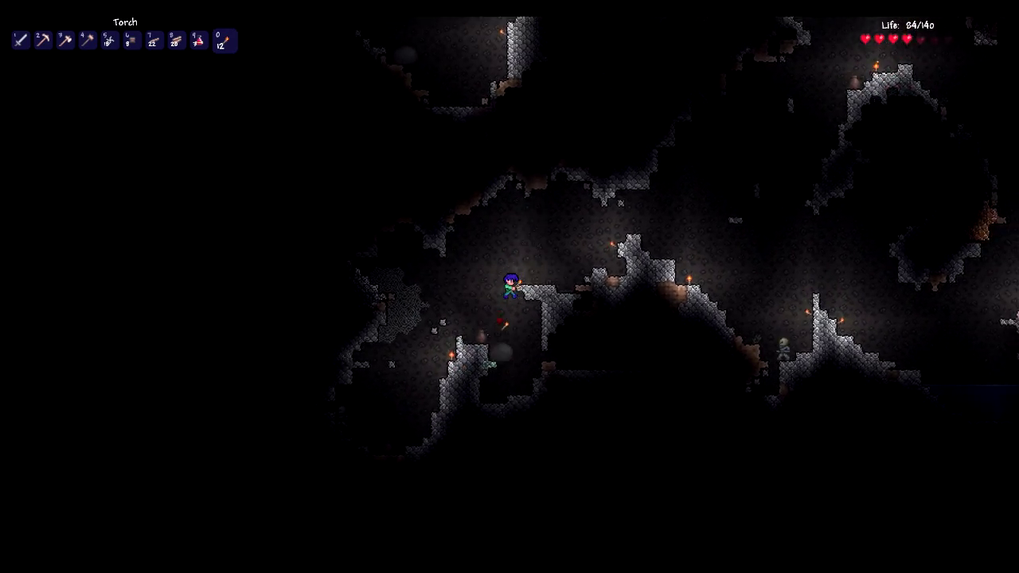
key(a)
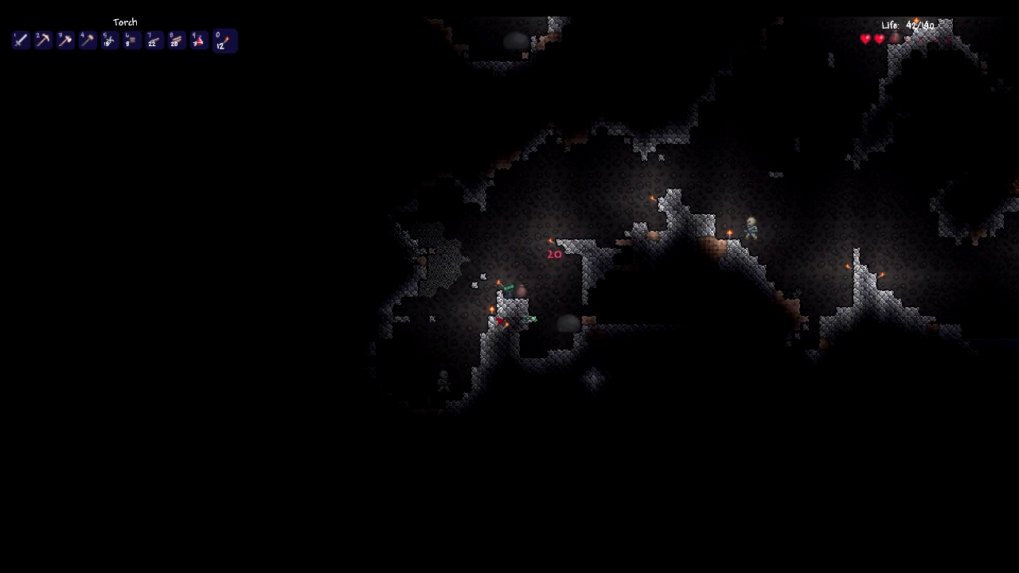
key(1)
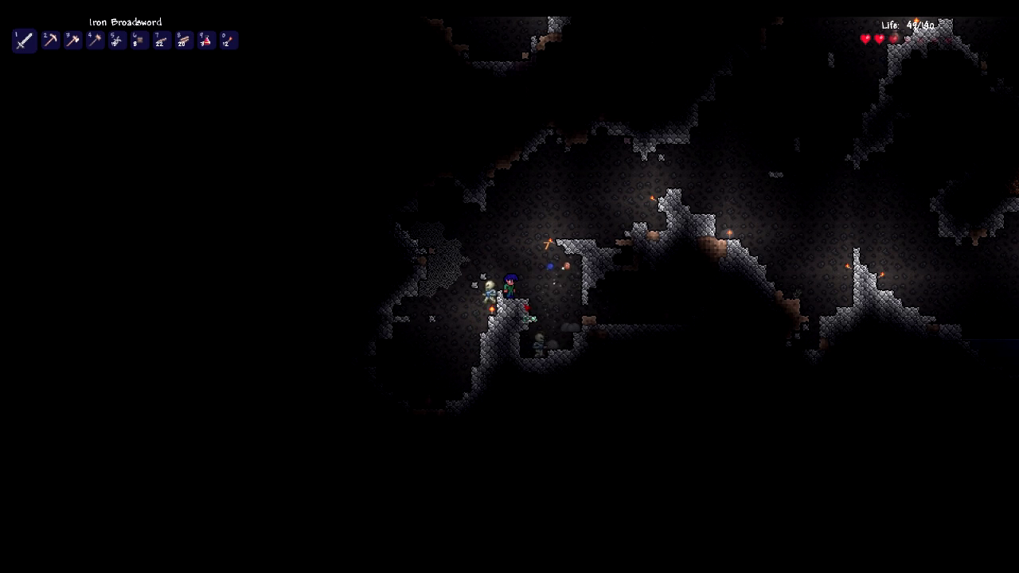
Attack the Baby Slime and ledge skeletons, killing the slime for its gel.
click(525, 310)
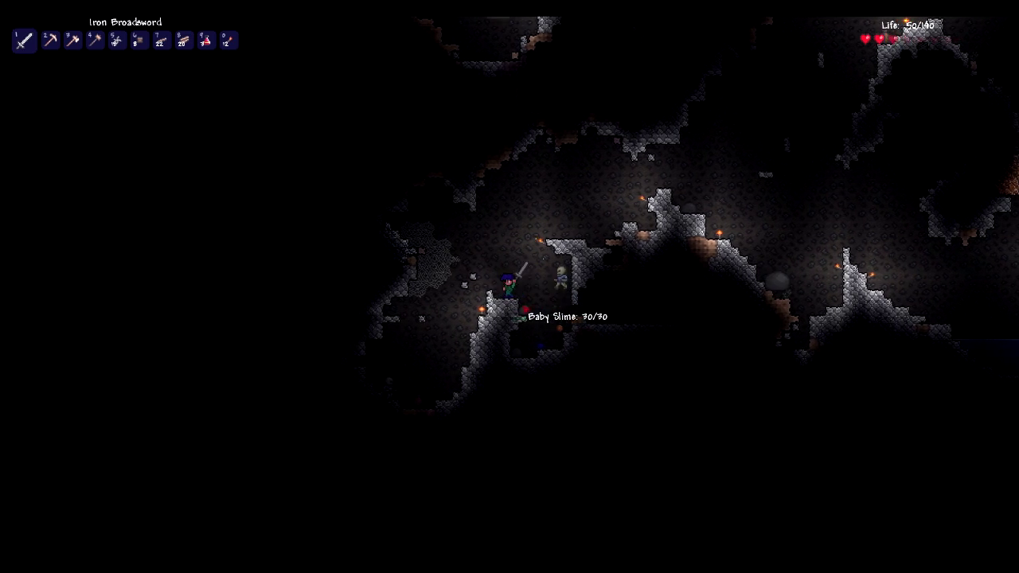
drag(525, 310, 526, 310)
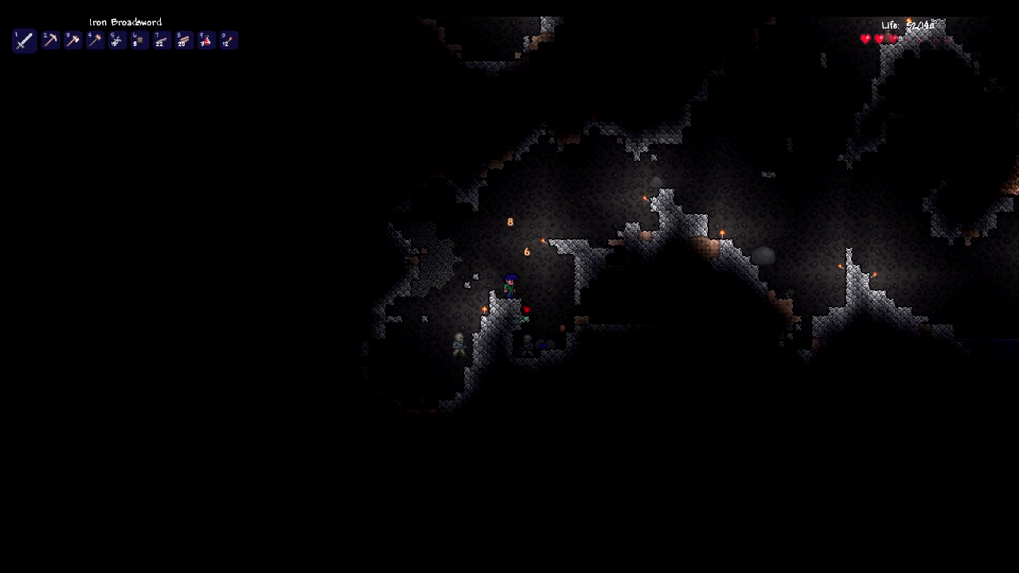
click(493, 271)
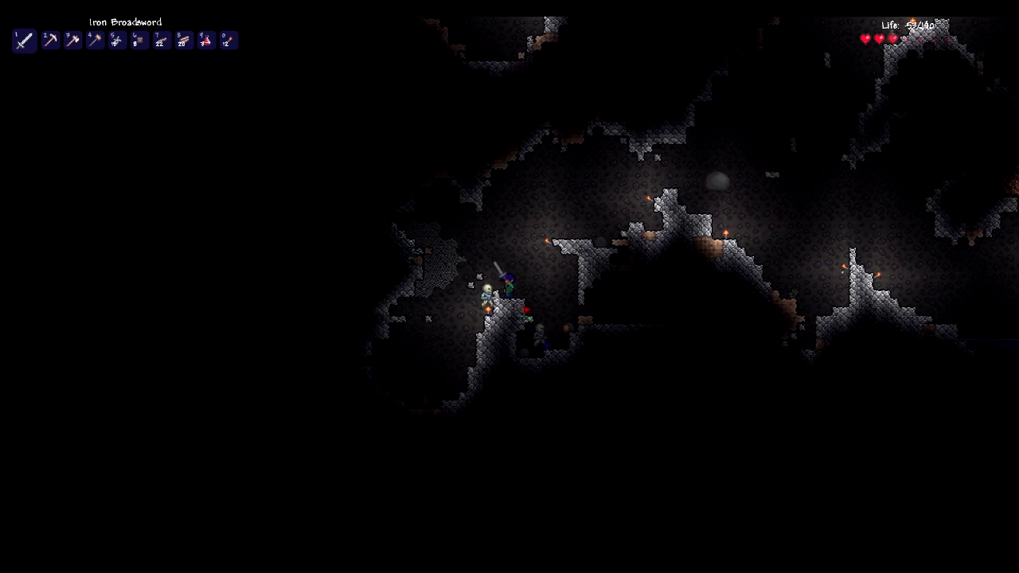
click(493, 270)
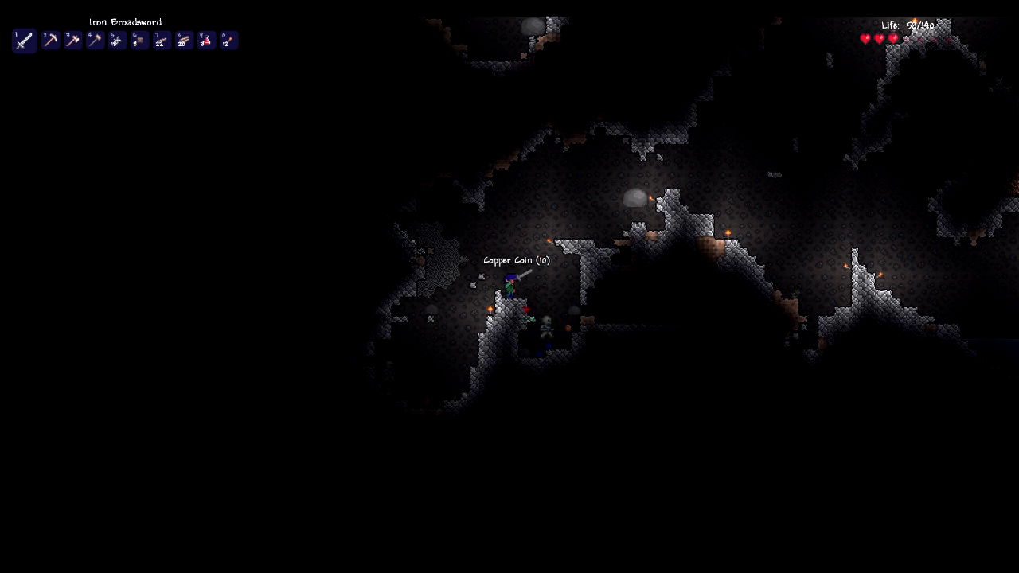
click(525, 270)
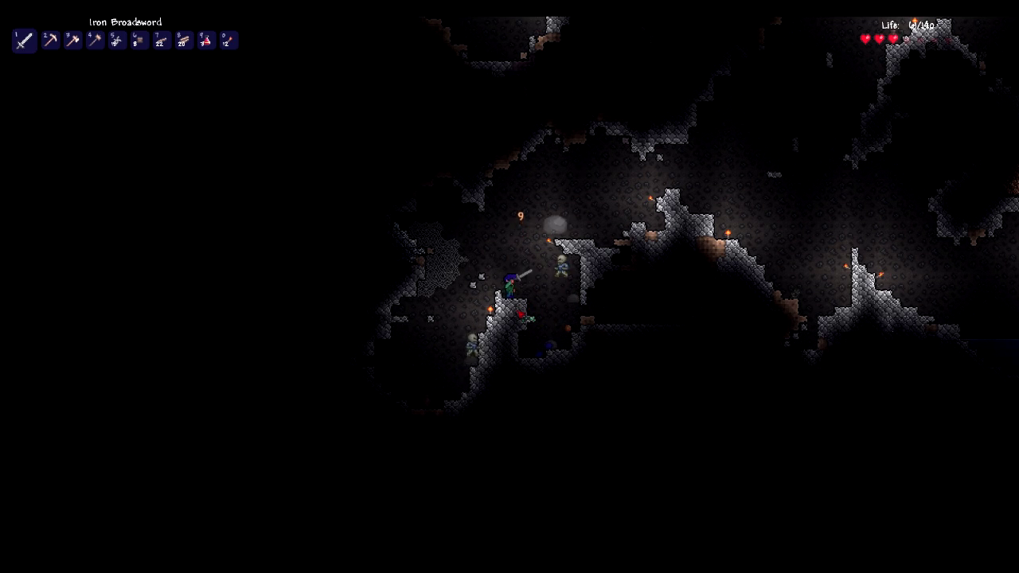
click(549, 231)
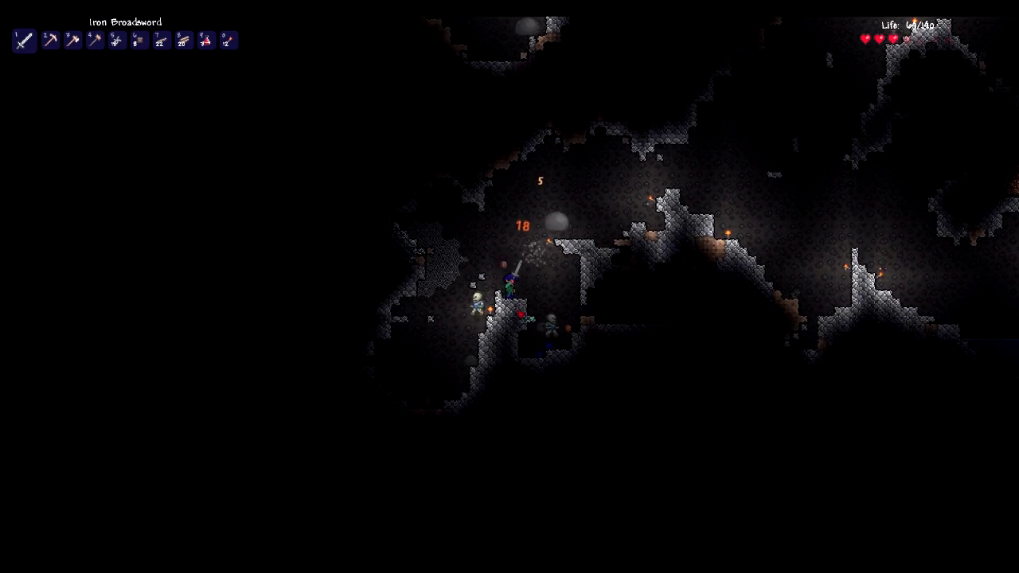
click(521, 317)
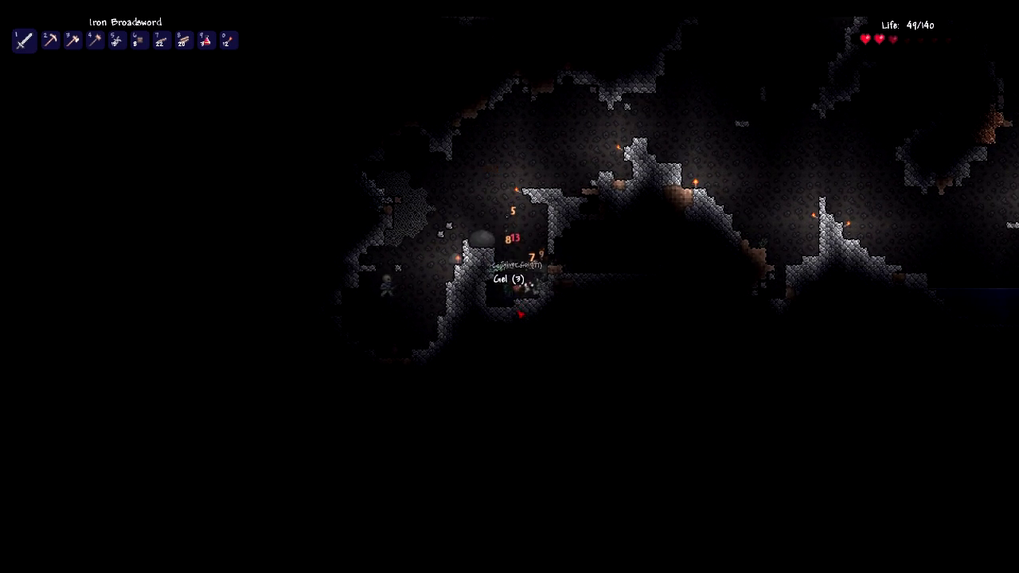
Fight the skeletons up close and pick up the dropped gel and copper coins.
click(529, 231)
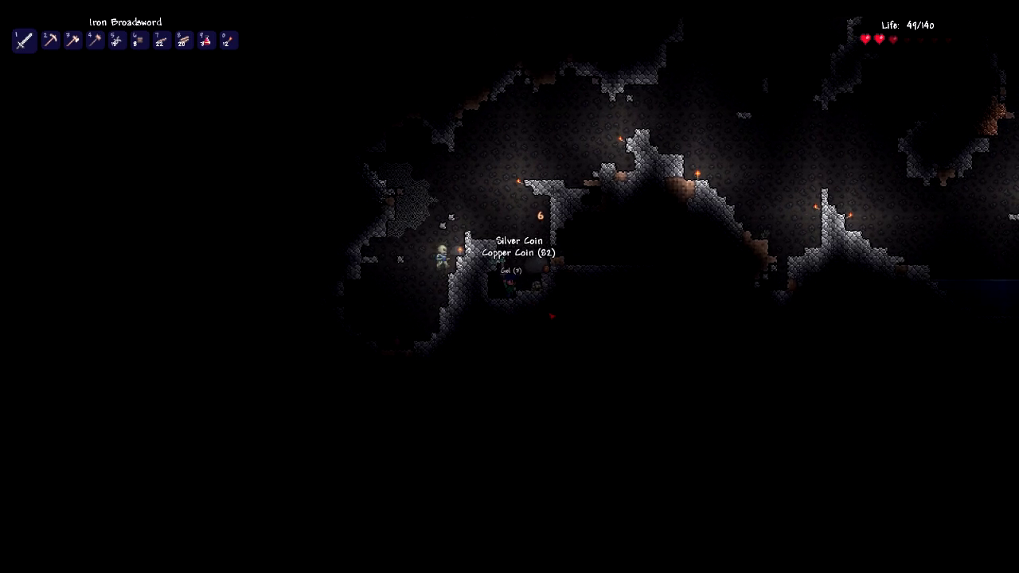
click(517, 239)
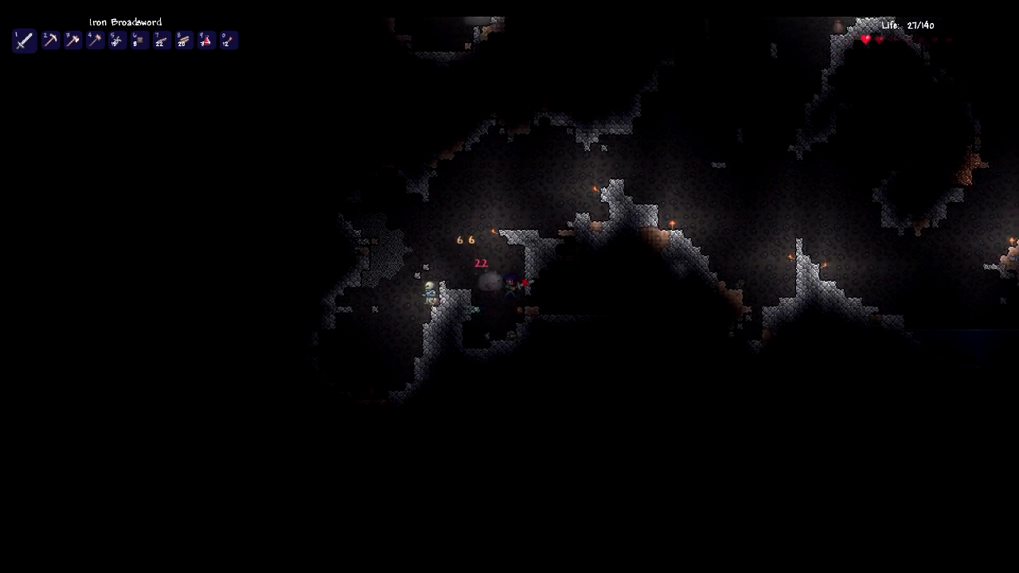
click(525, 282)
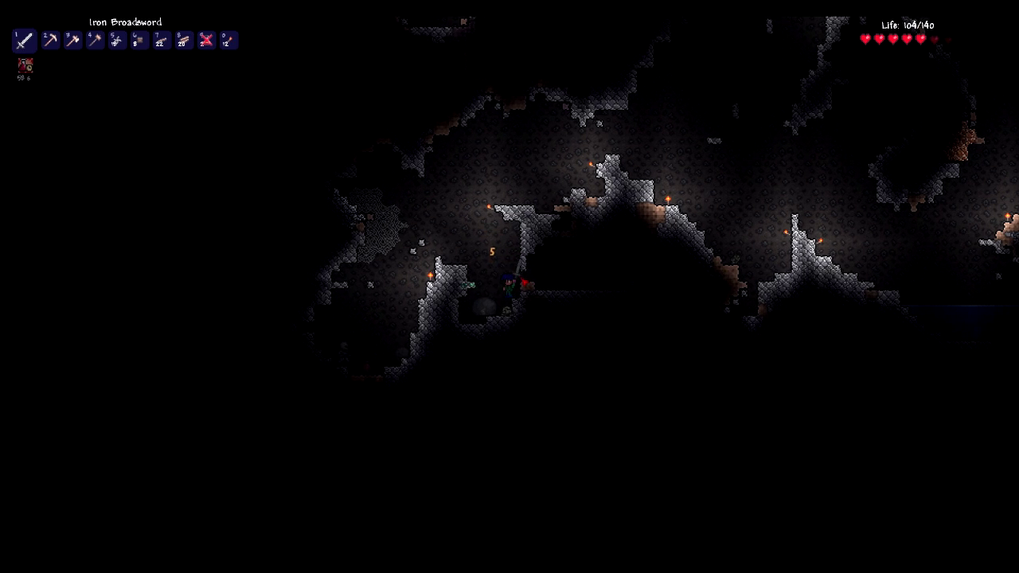
click(517, 283)
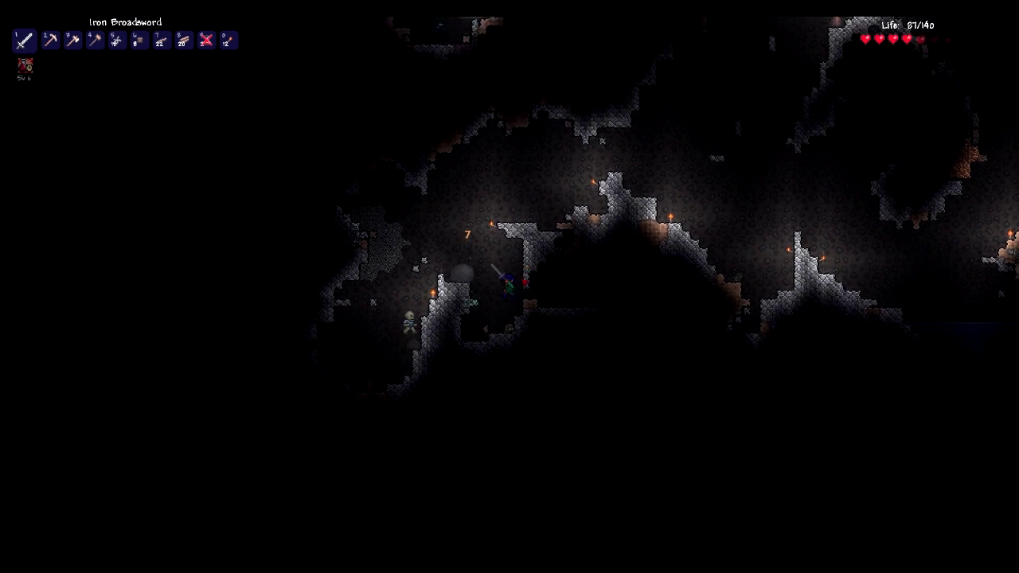
click(523, 280)
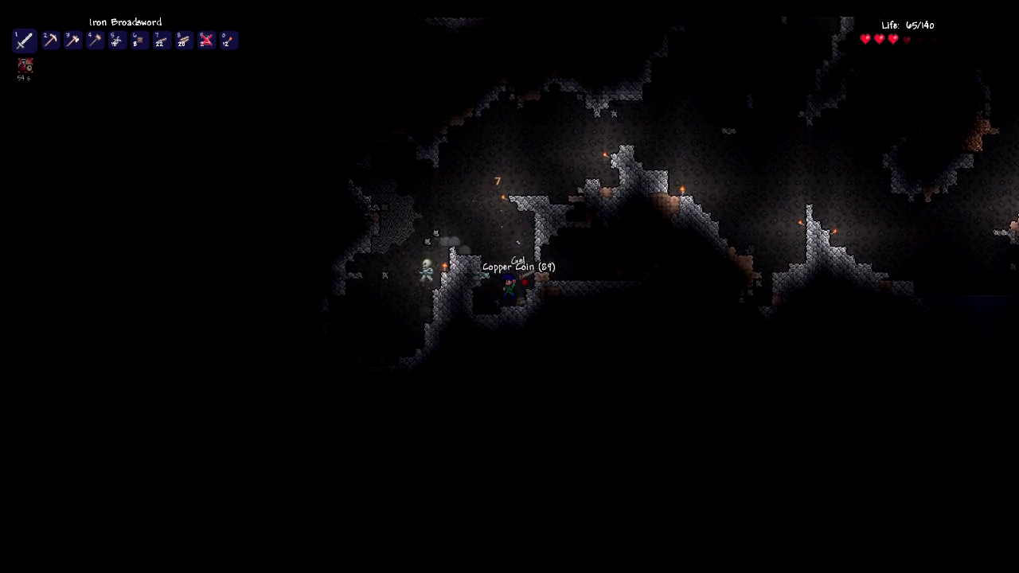
key(a)
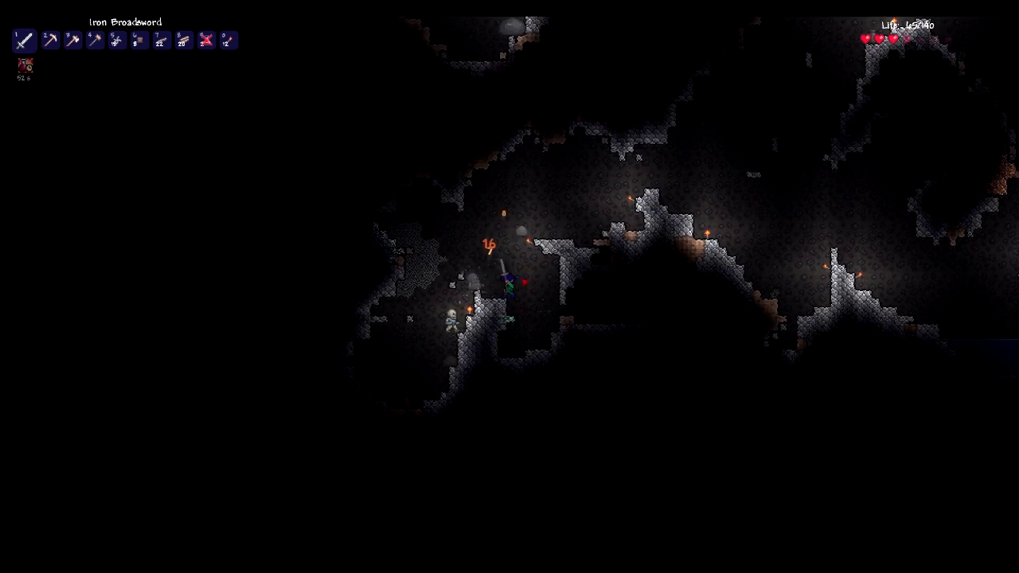
click(523, 280)
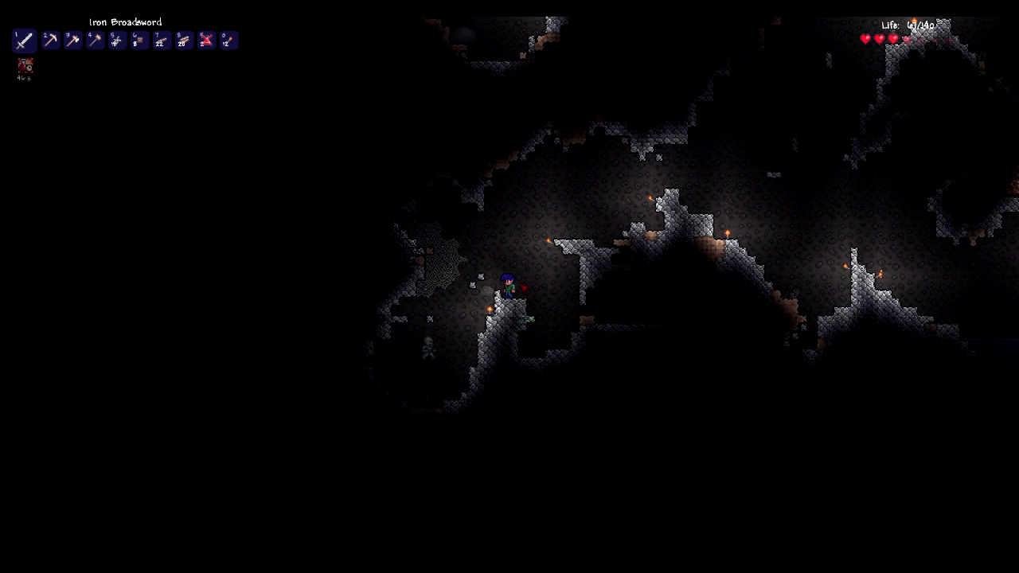
key(a)
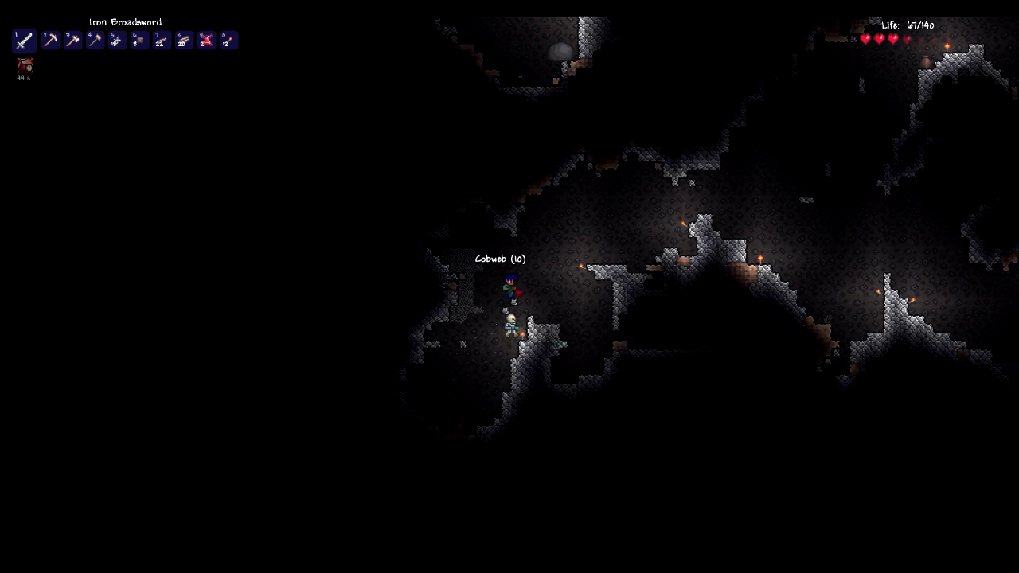
key(a)
Mine the stone blocks beside the player and place a torch there.
key(2)
click(531, 301)
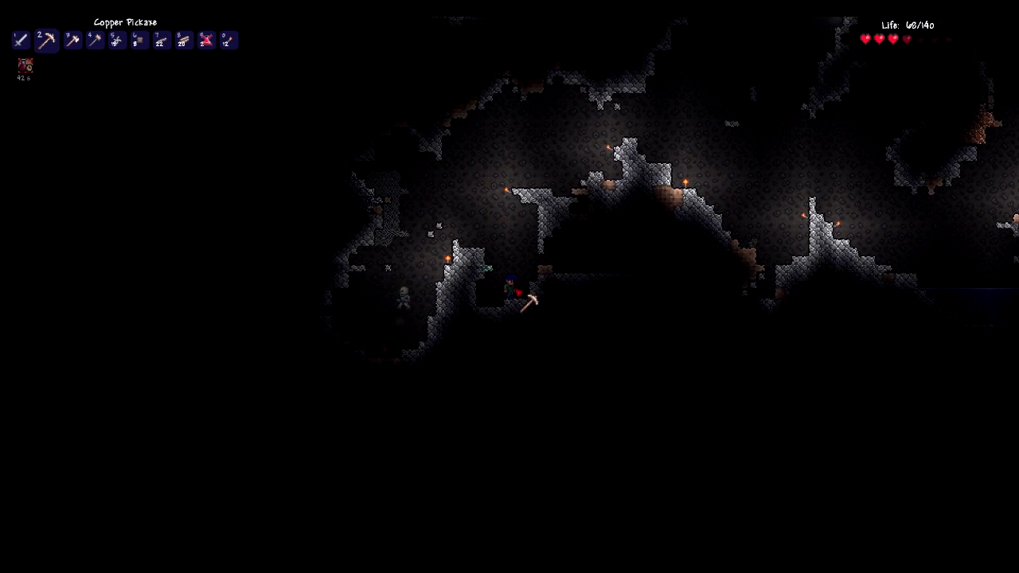
click(529, 316)
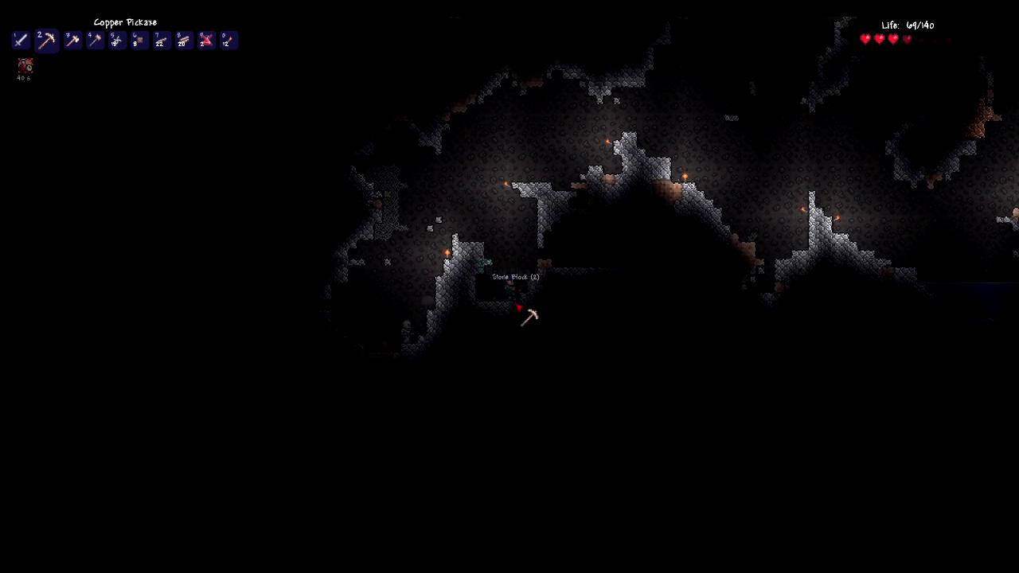
click(521, 312)
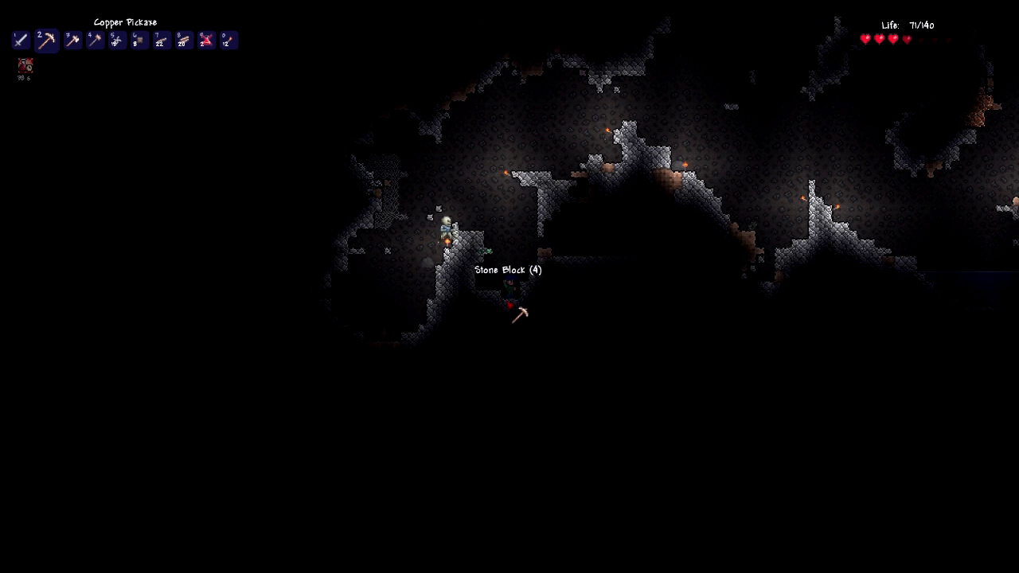
scroll(527, 315, down, 2)
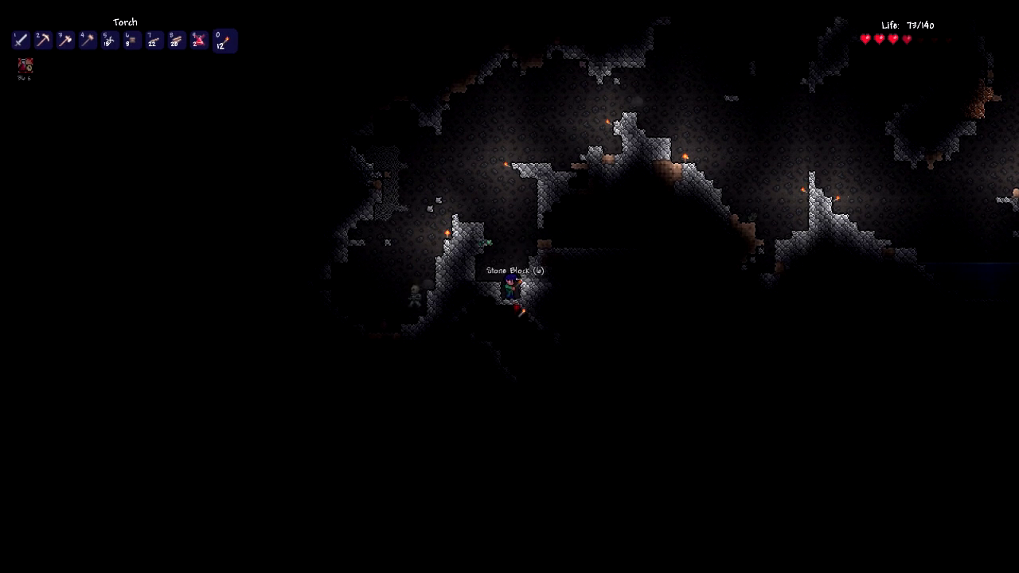
click(519, 315)
Jump to the higher ledge, strike the skeleton, and place another torch.
key(space)
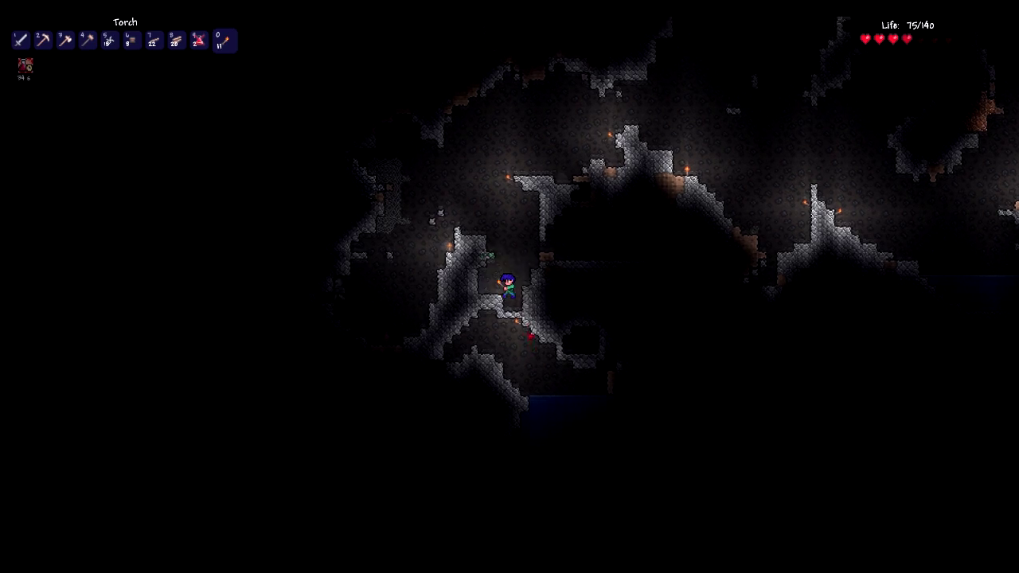
scroll(526, 336, down, 1)
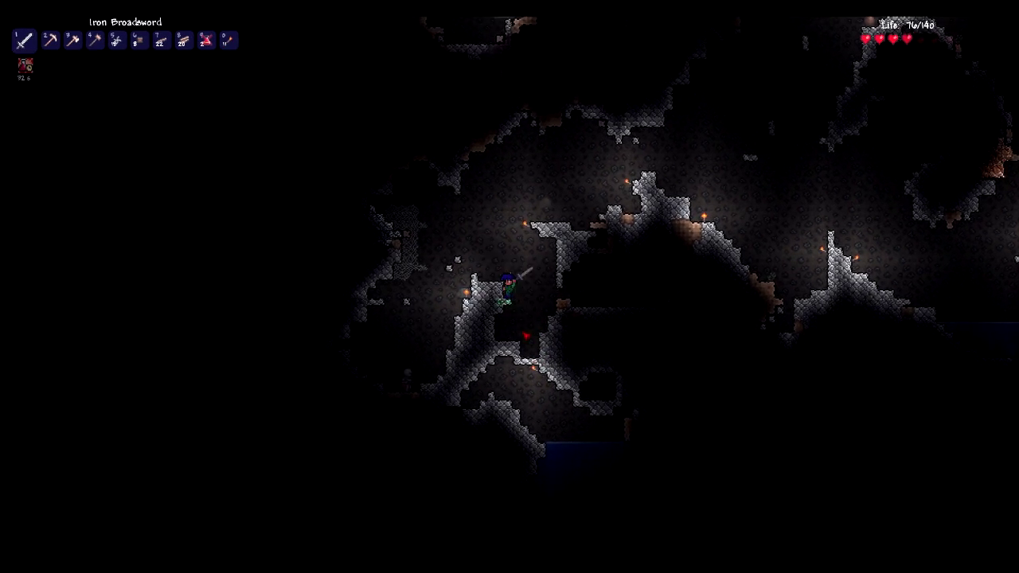
key(space)
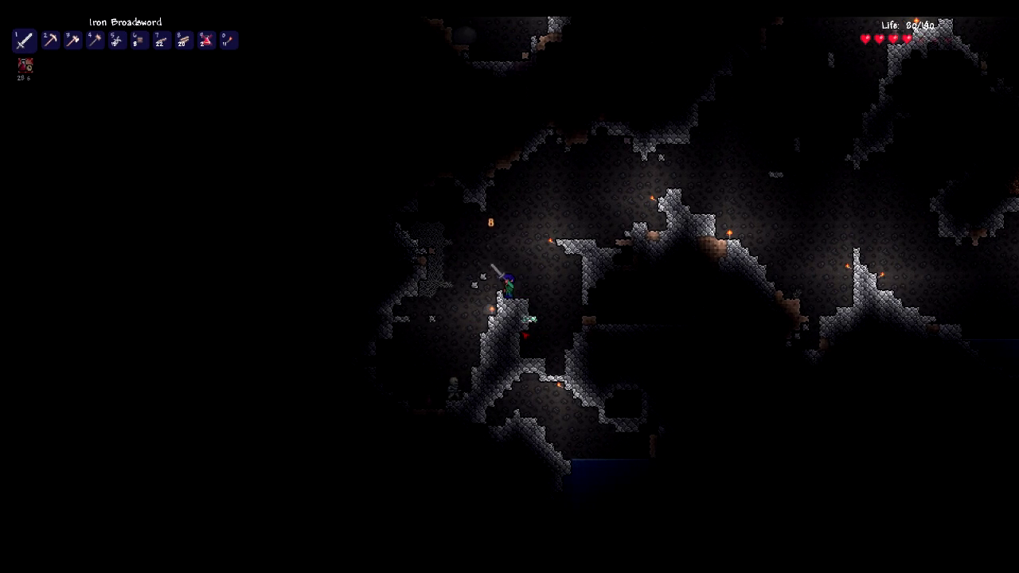
click(526, 336)
key(space)
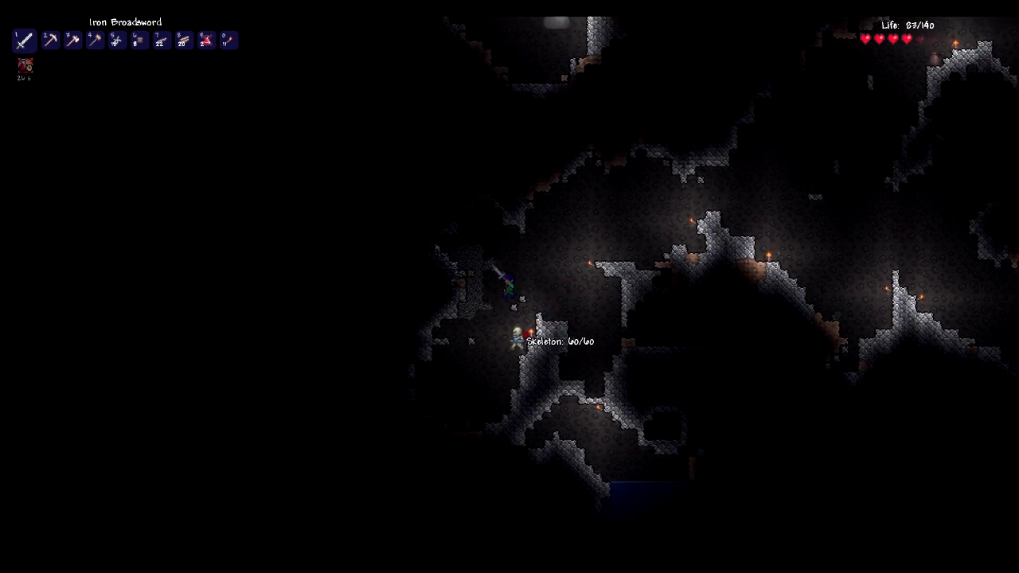
scroll(526, 336, up, 1)
click(510, 270)
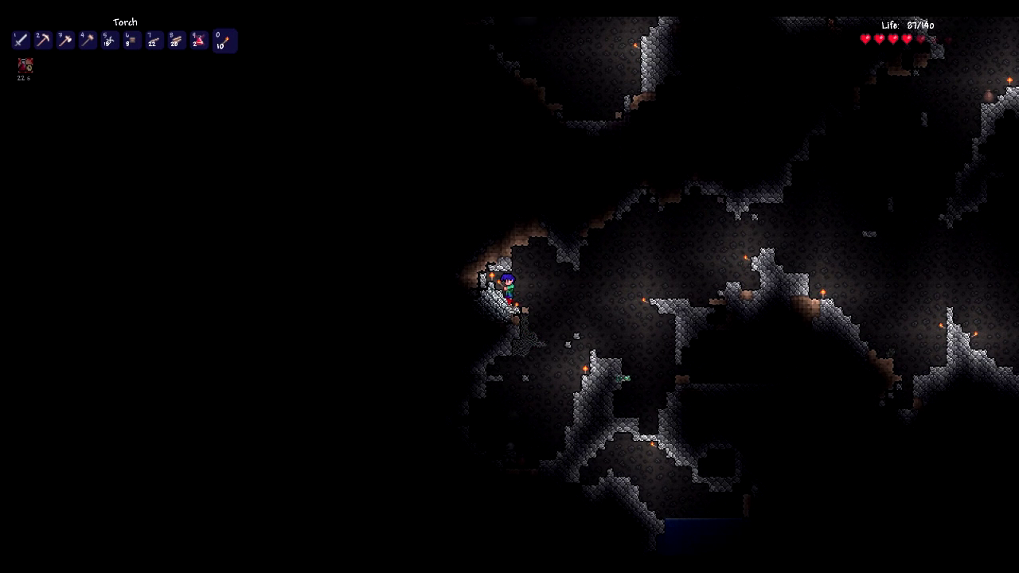
Dig out every silver ore block beside the player with the Copper Pickaxe, then open the inventory.
key(2)
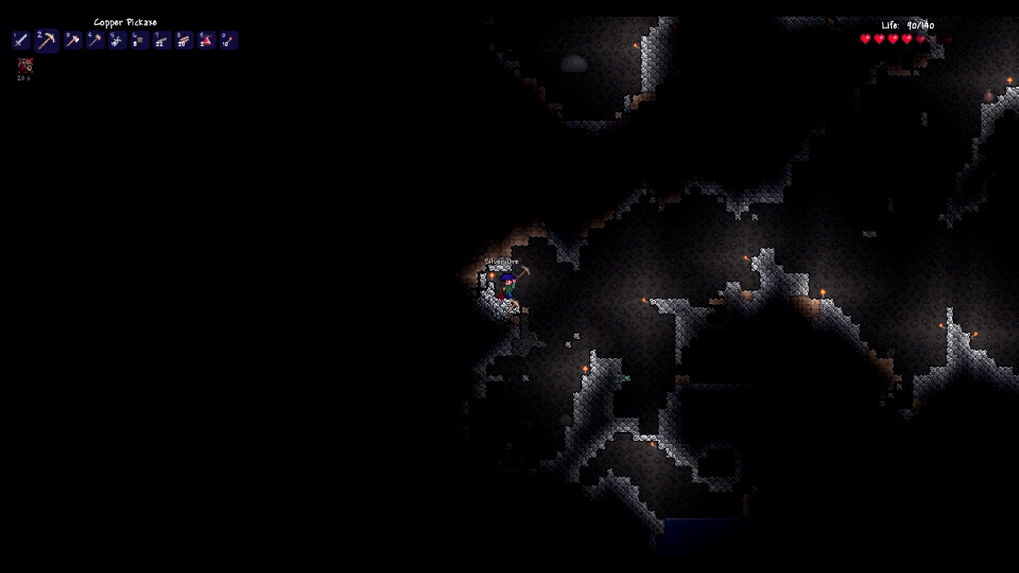
click(519, 312)
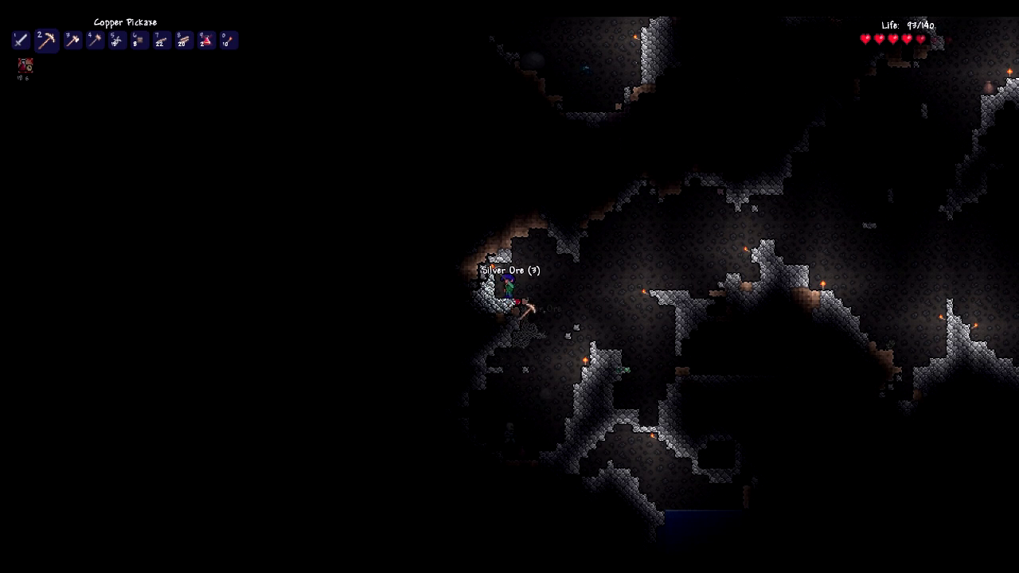
click(521, 315)
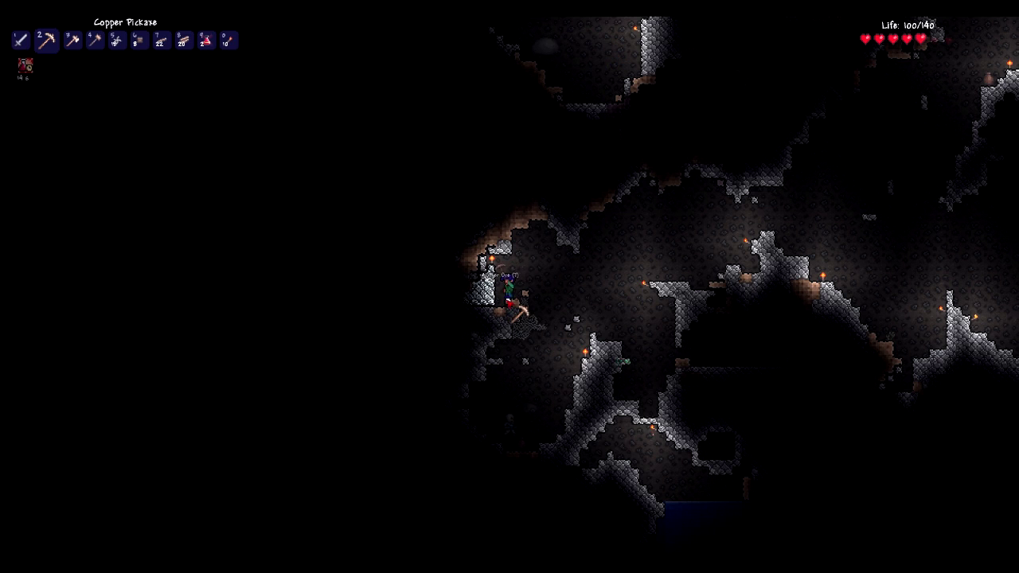
click(518, 312)
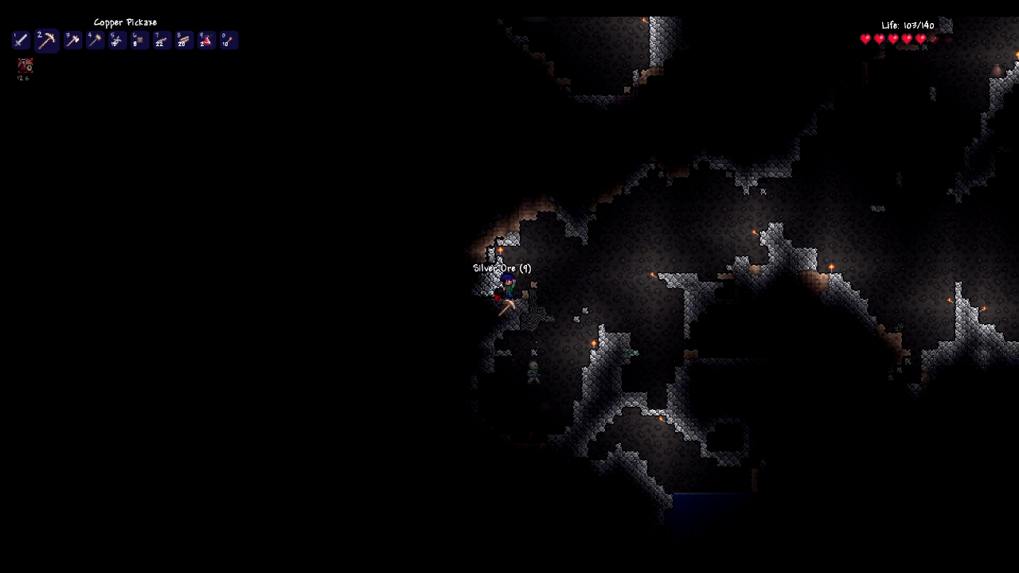
click(502, 304)
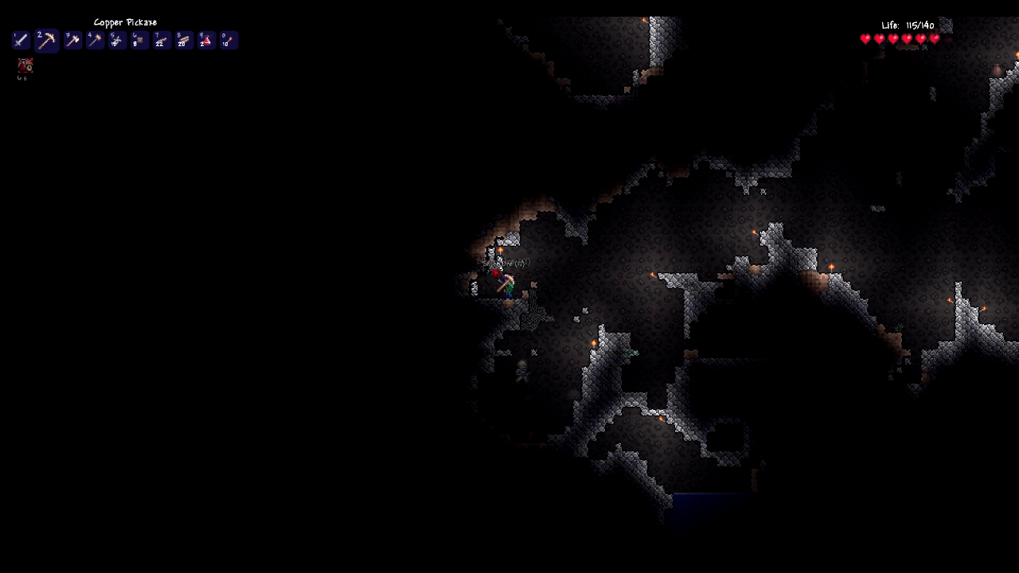
click(495, 270)
mouse_move(495, 255)
mouse_down()
mouse_move(499, 262)
mouse_move(502, 253)
mouse_up()
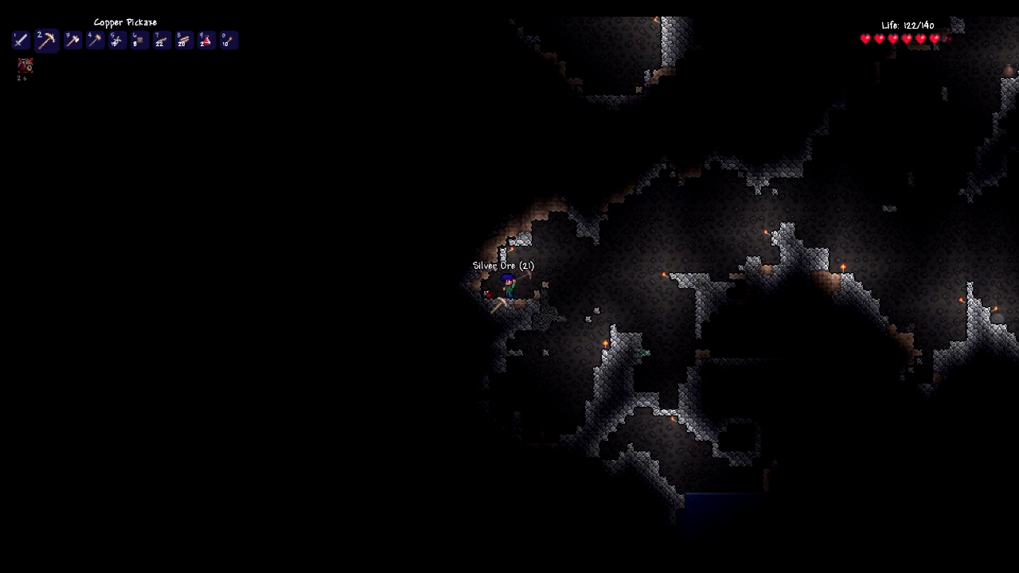
key(Escape)
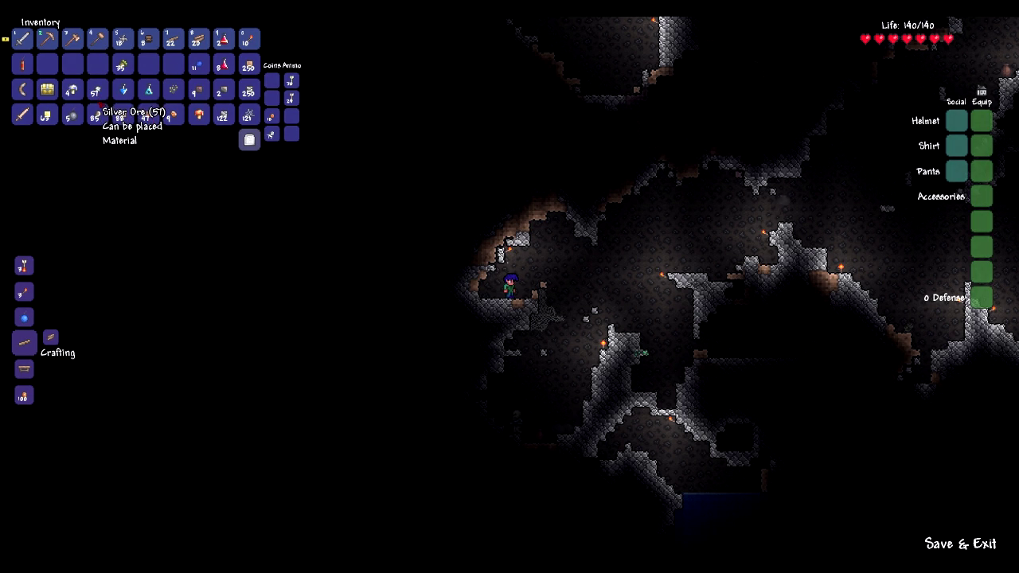
Close the inventory, equip the Iron Broadsword, and walk right to kill the cave skeleton.
key(Escape)
key(1)
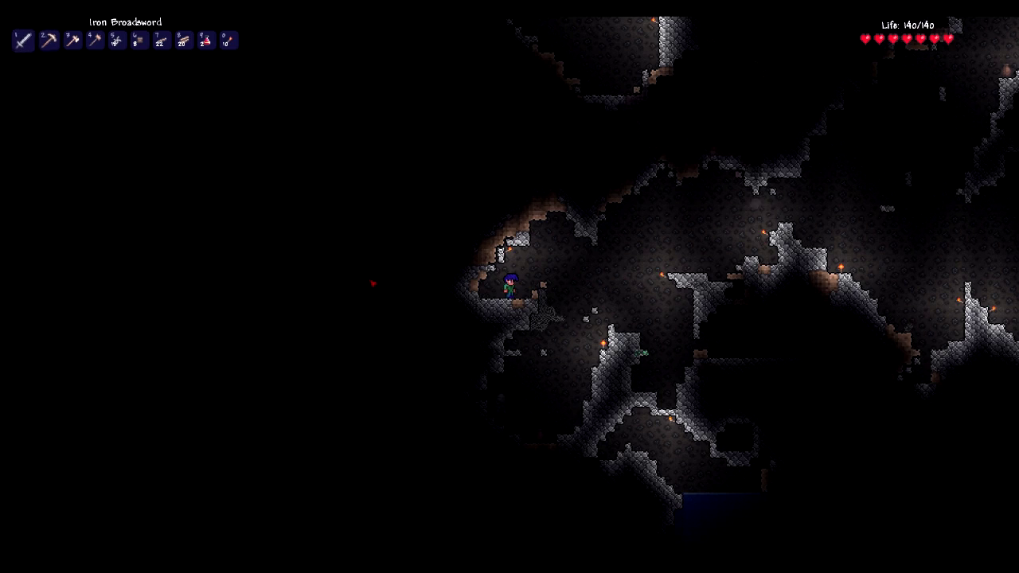
key(d)
key(d)
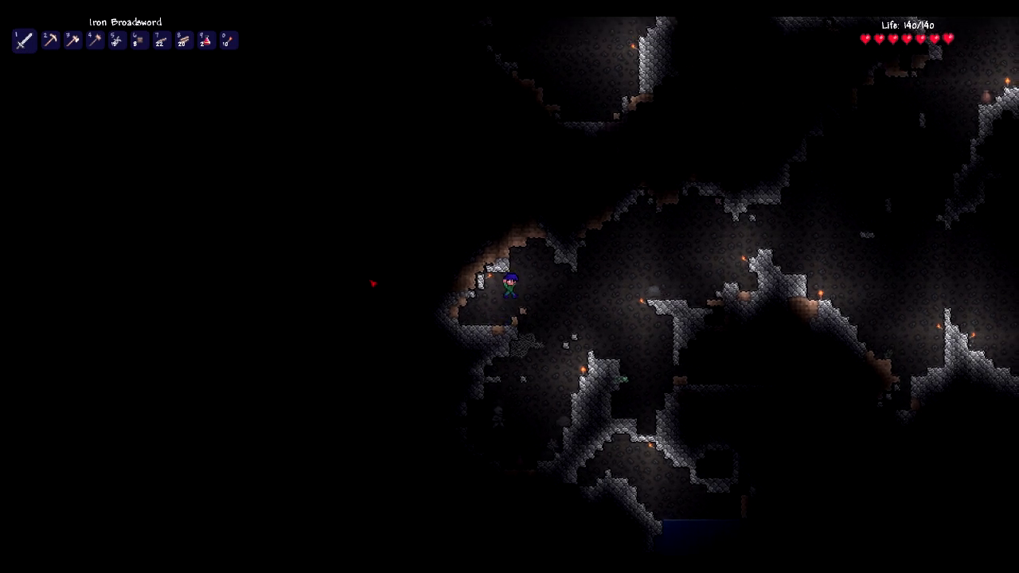
key(d)
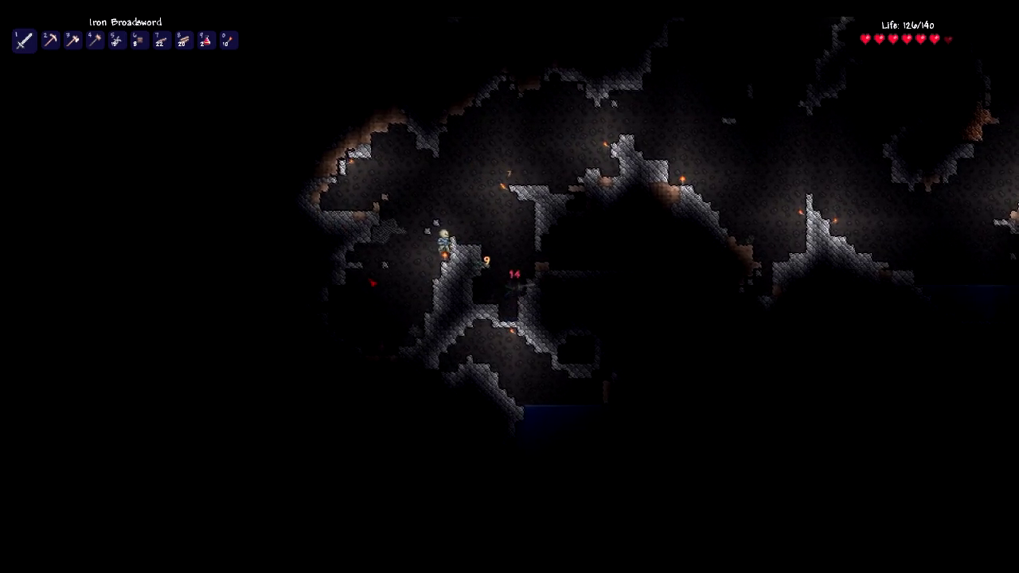
click(510, 239)
click(477, 238)
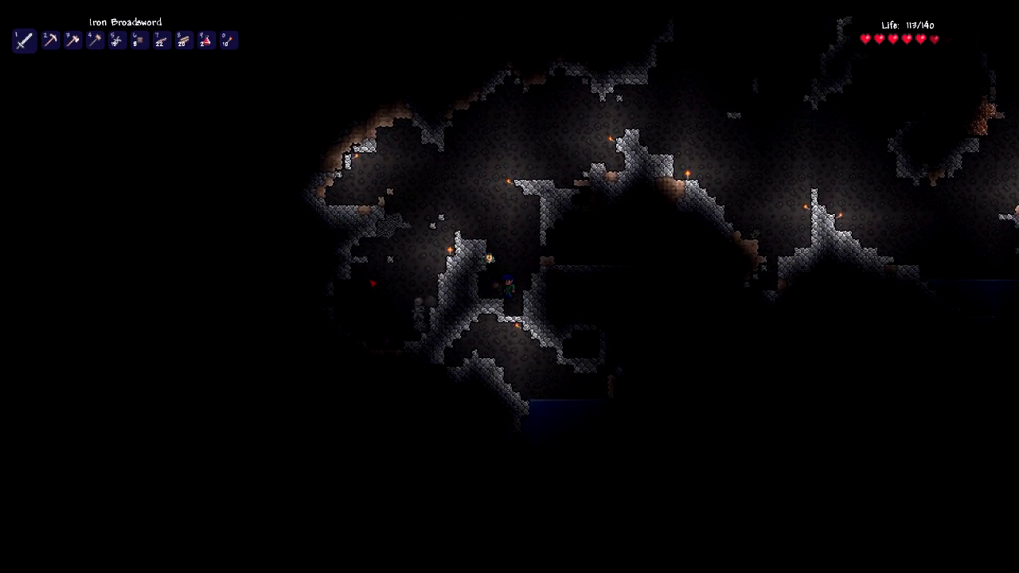
Pick up the skeleton's loot and craft torches from its gel via the Crafting list.
key(a)
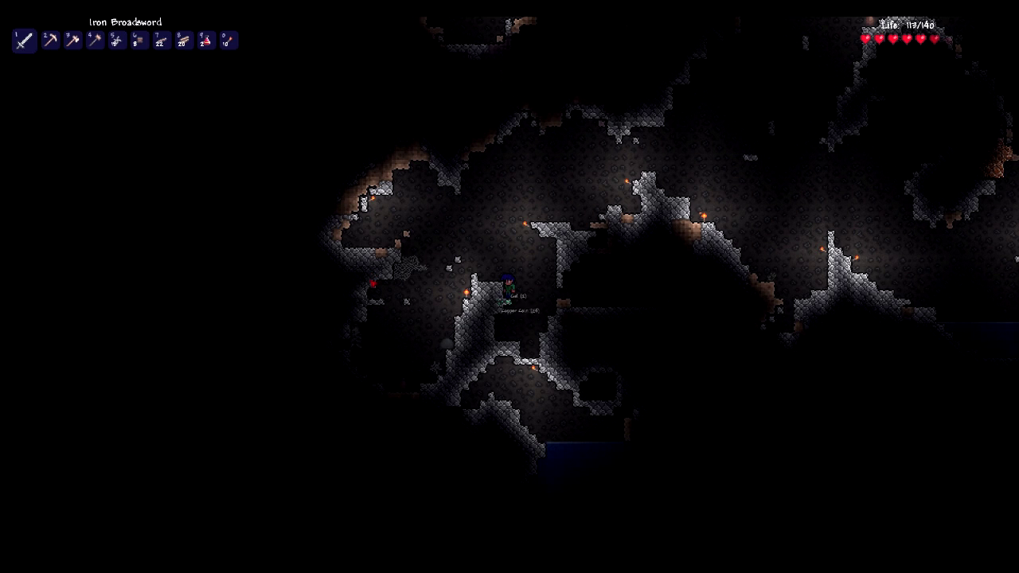
key(Escape)
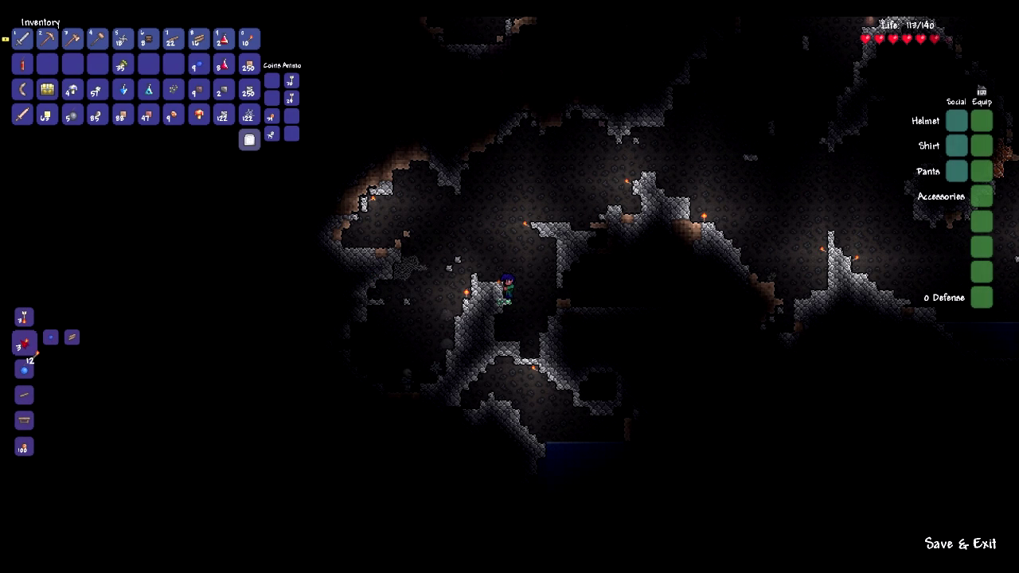
click(23, 346)
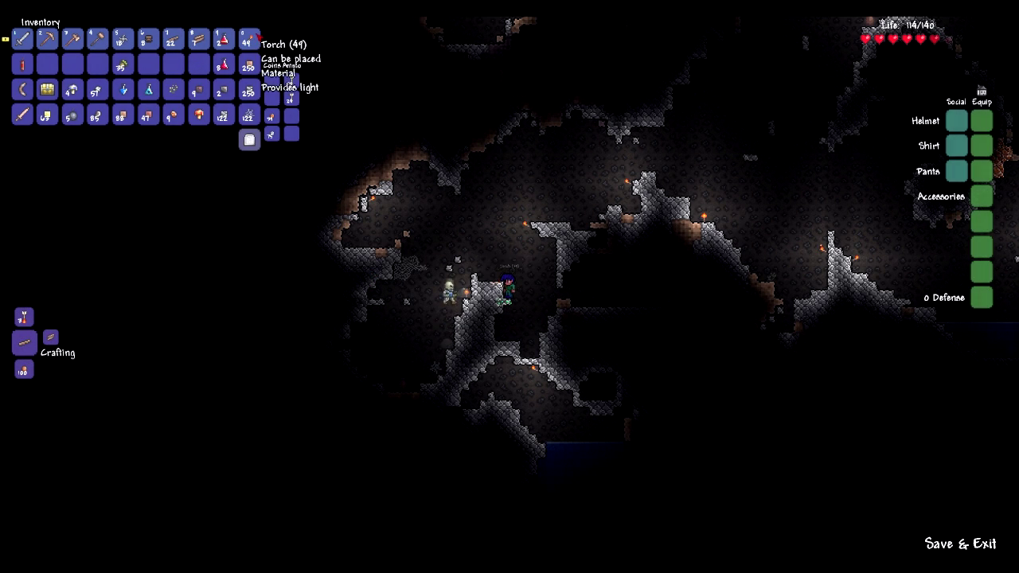
key(Escape)
key(a)
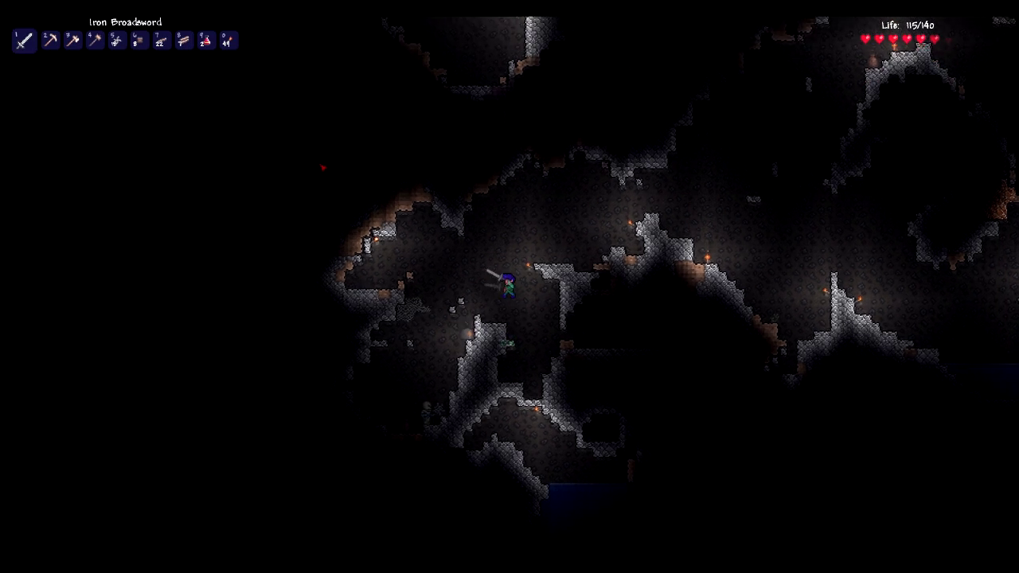
Swing the sword at the skeleton, then mine the stone blocks right beside the player.
click(323, 169)
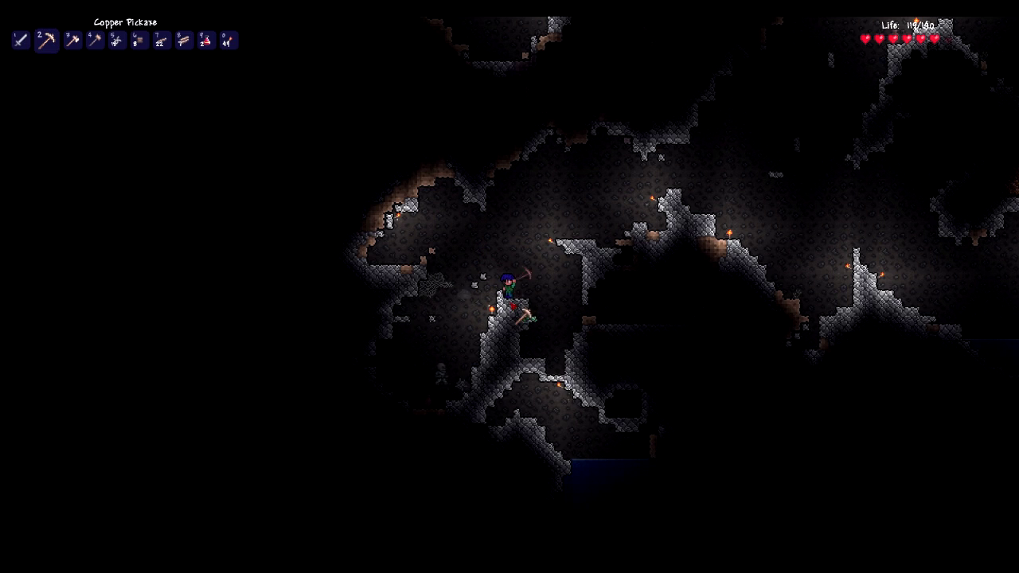
click(532, 313)
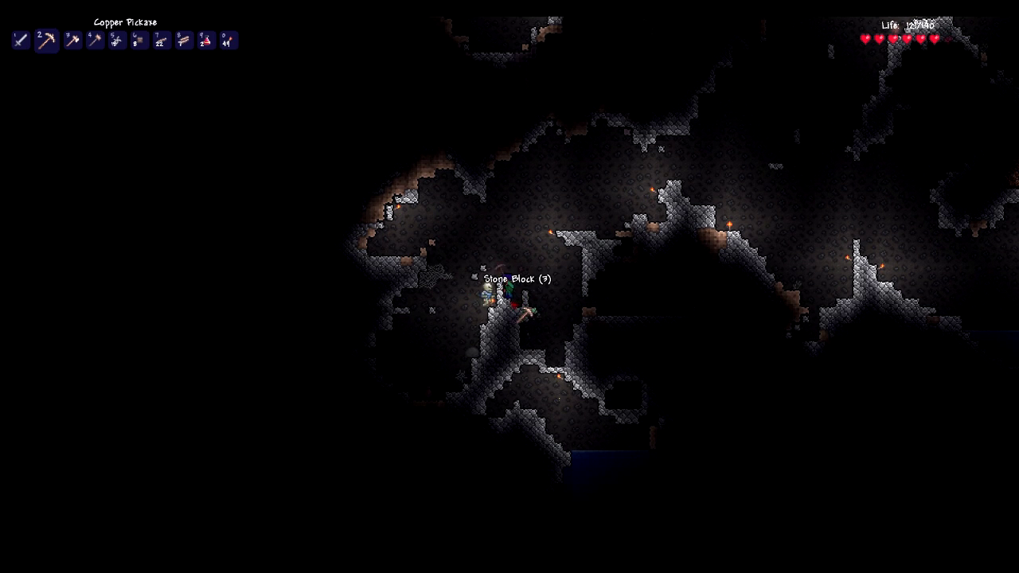
click(526, 313)
click(527, 314)
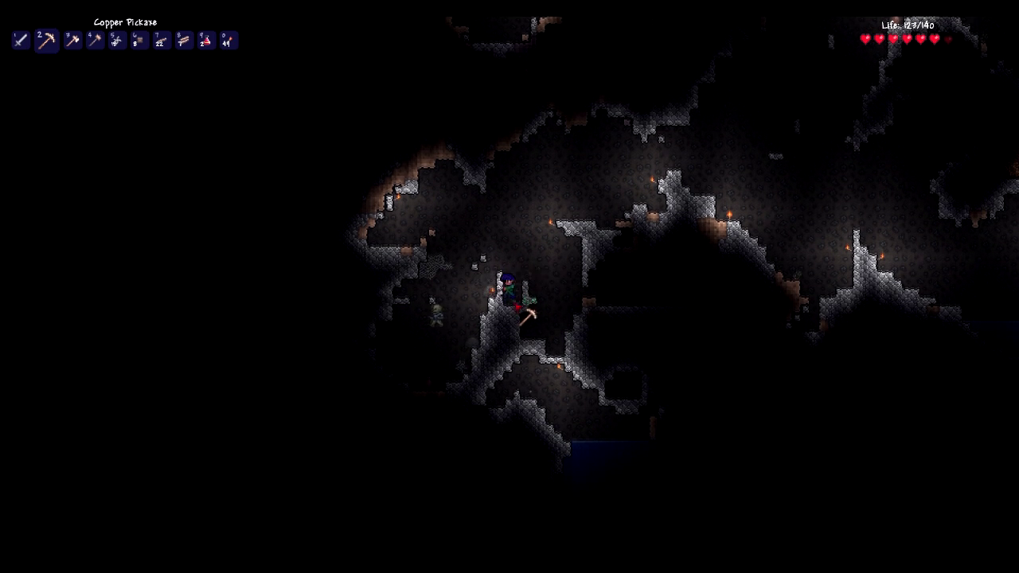
click(526, 315)
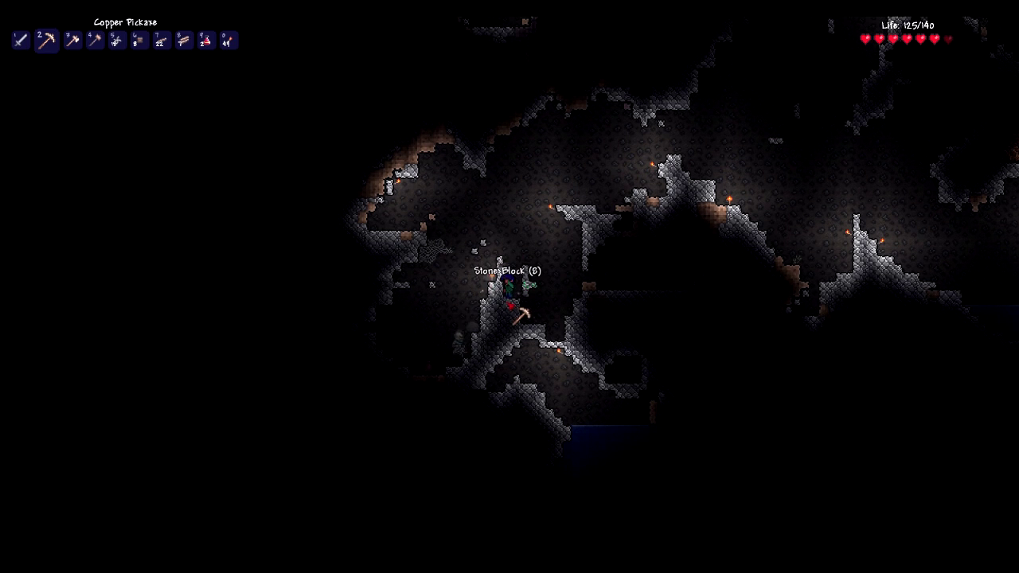
click(527, 313)
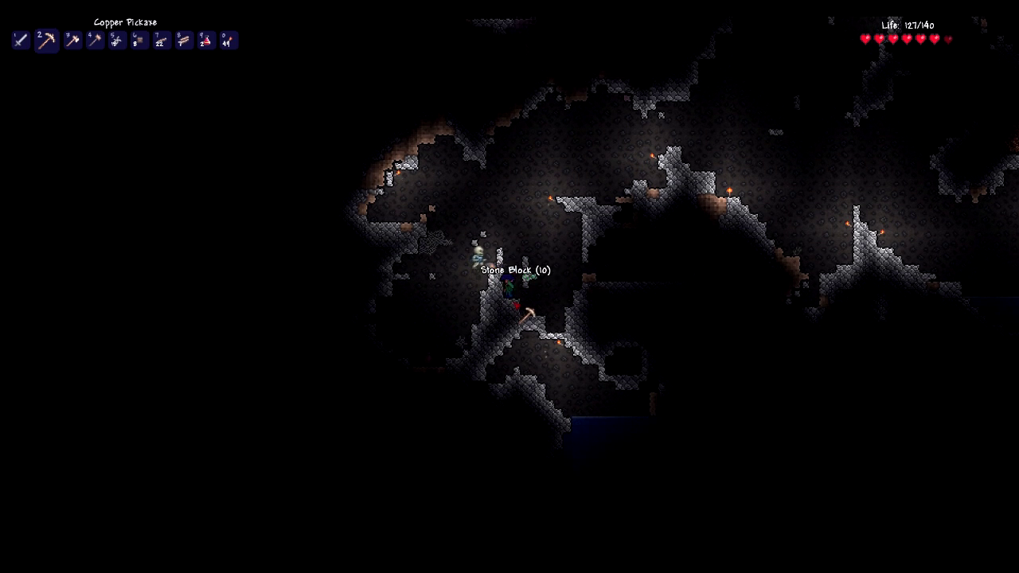
Keep mining stone, working up the wall above the ledge.
click(521, 314)
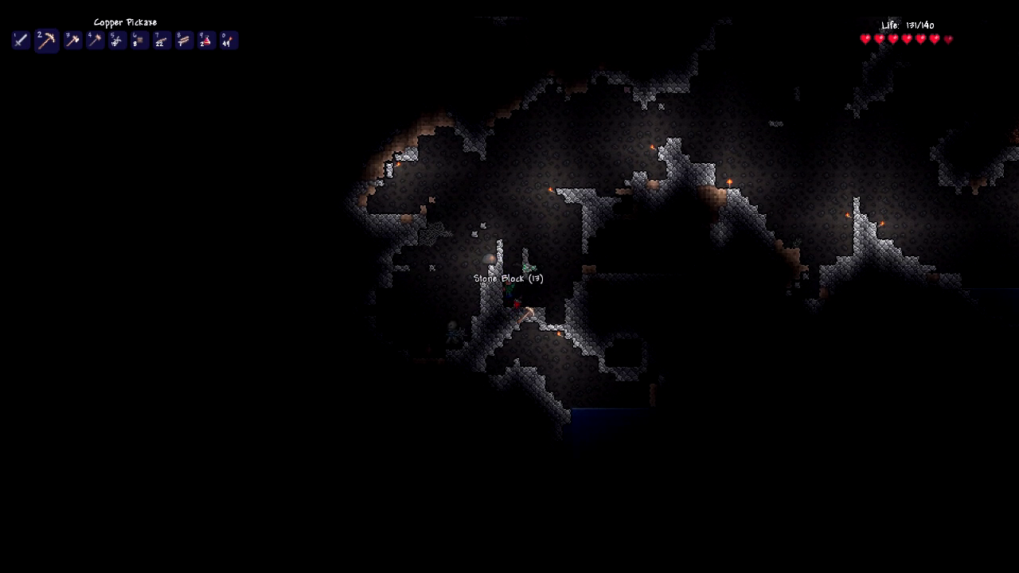
click(522, 314)
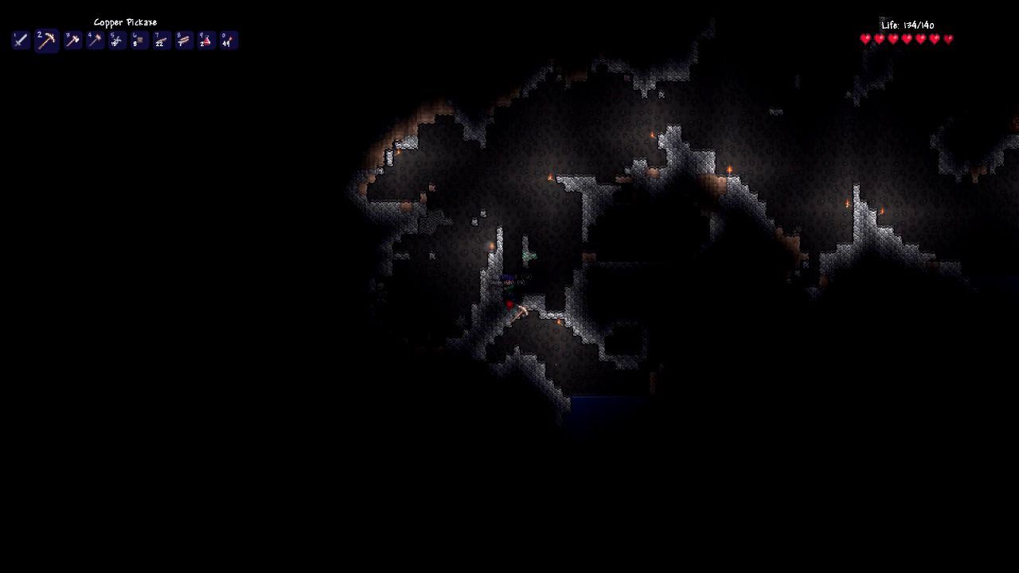
click(525, 311)
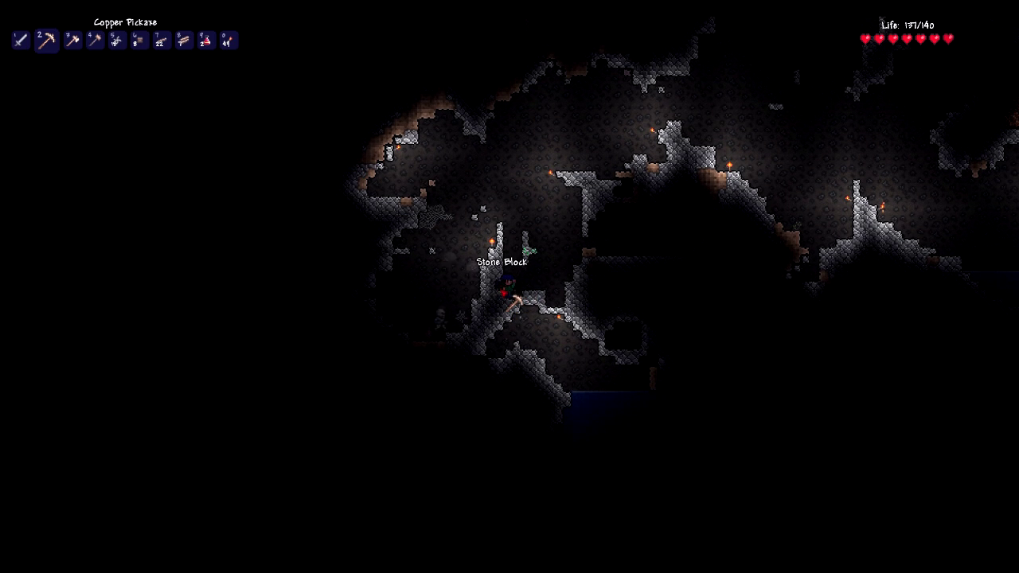
click(514, 287)
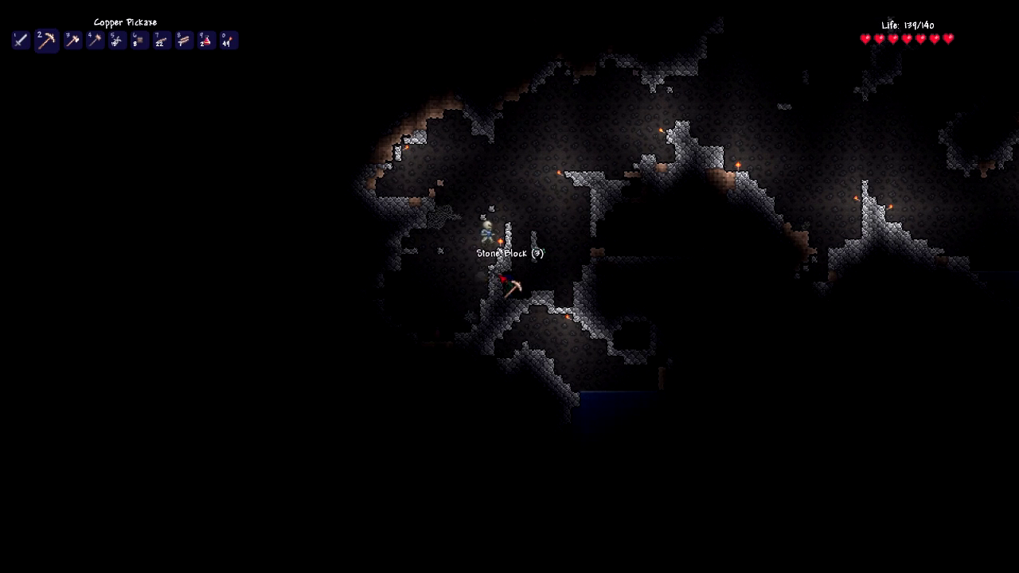
click(516, 301)
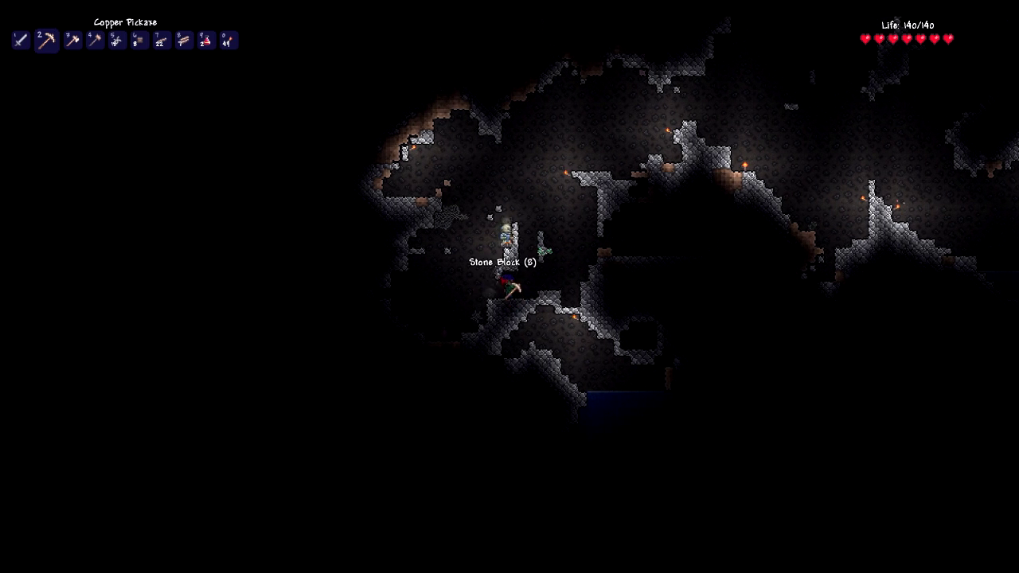
click(516, 288)
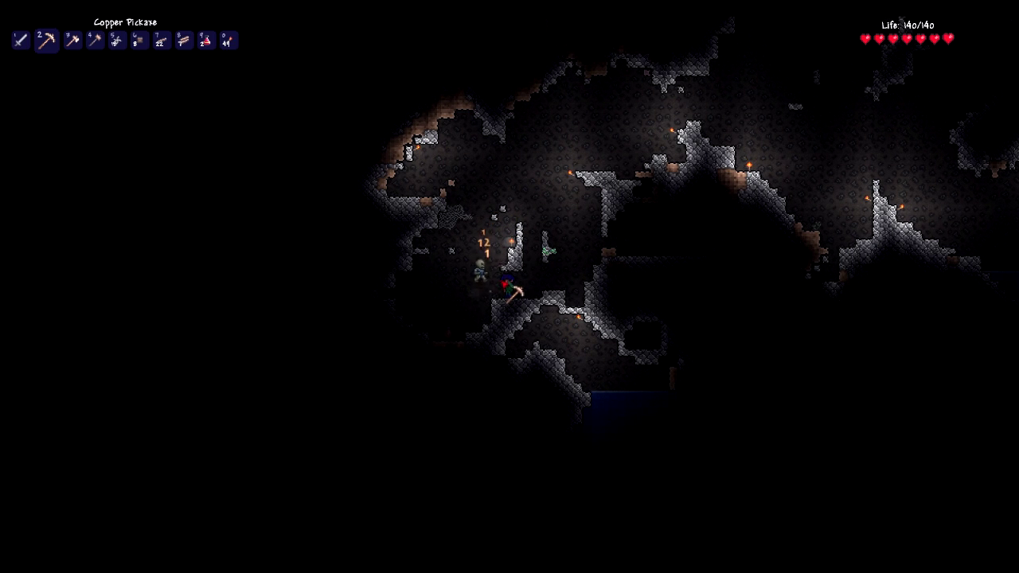
Kill the skeleton with the Iron Broadsword, collect its gel and coins, and place a torch.
key(1)
click(522, 278)
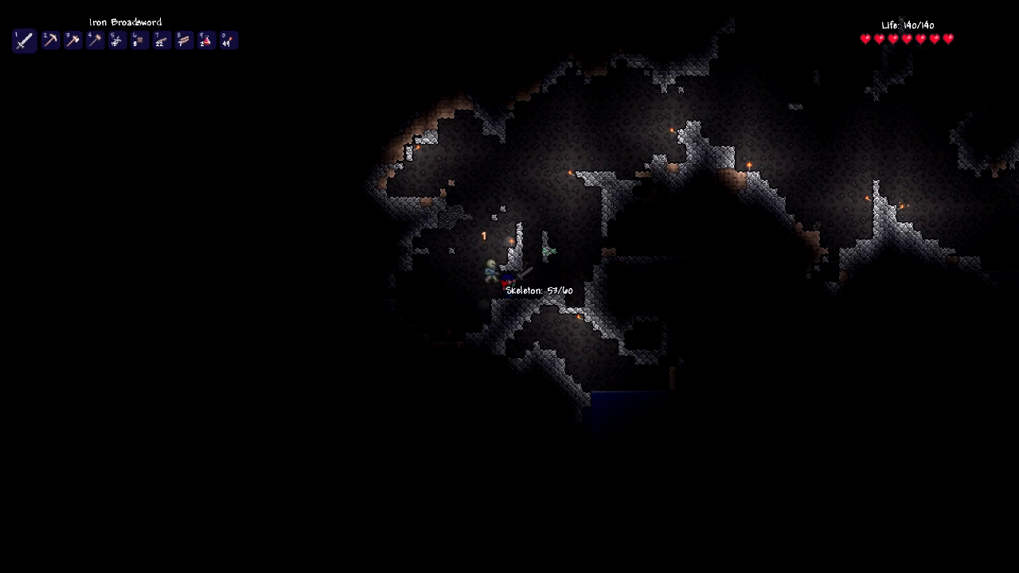
key(a)
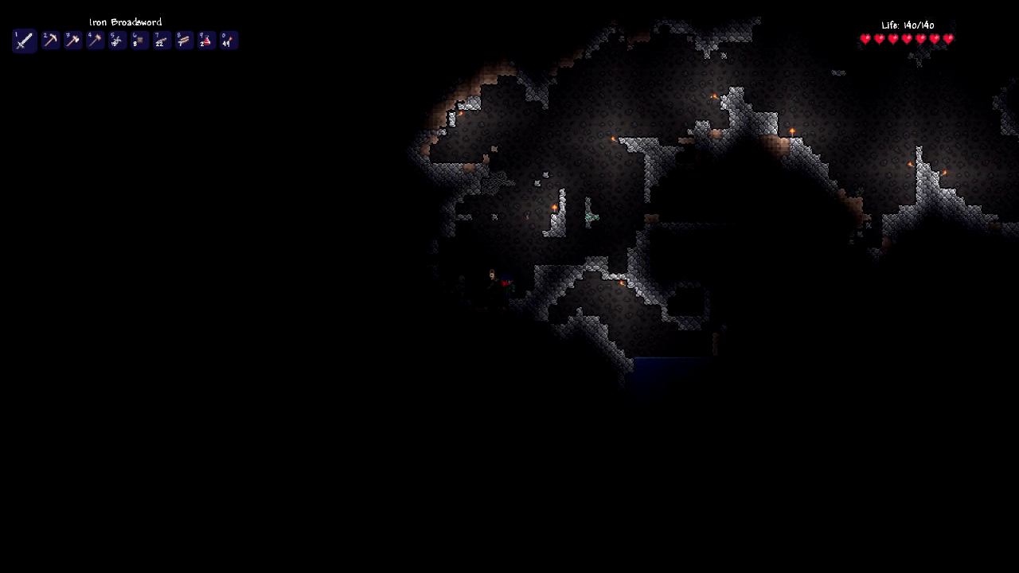
click(518, 274)
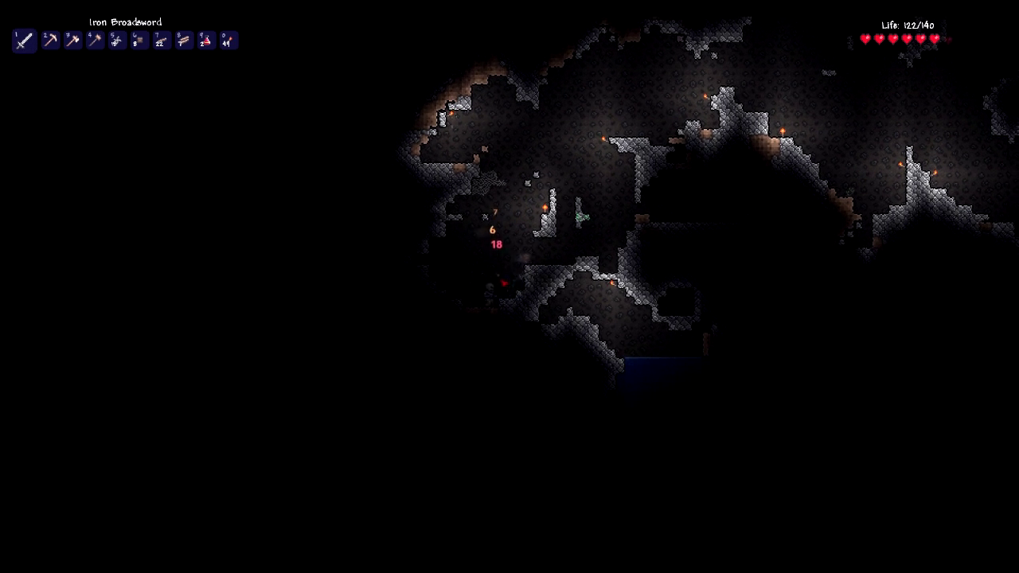
key(a)
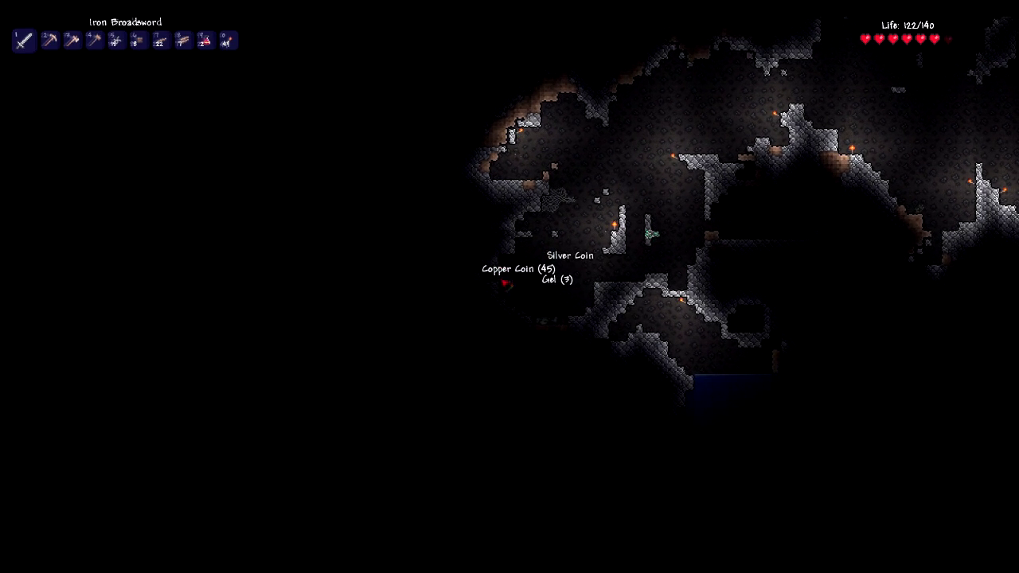
key(0)
click(521, 302)
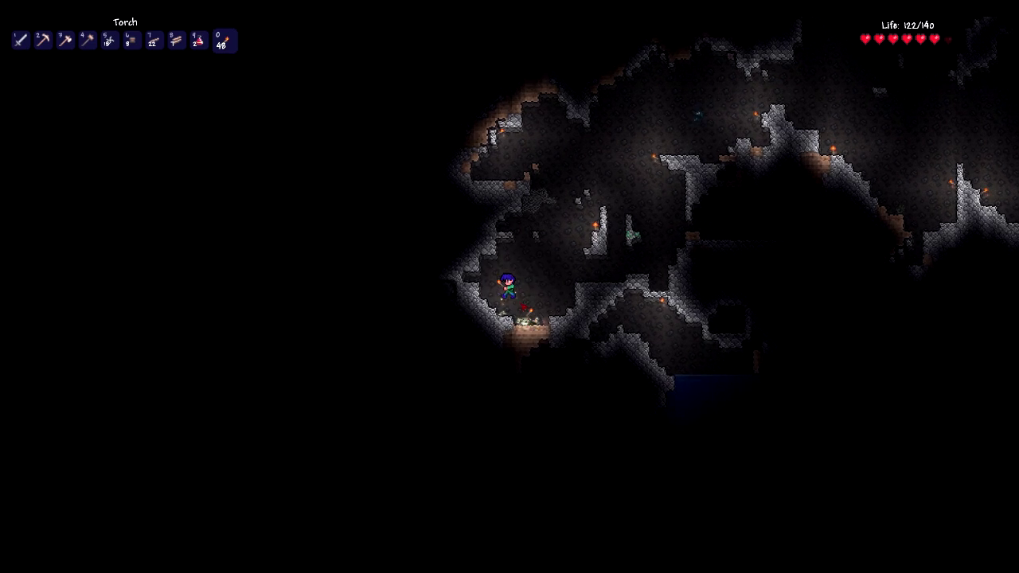
Move up-left and swing the Iron Broadsword at an enemy.
key(a)
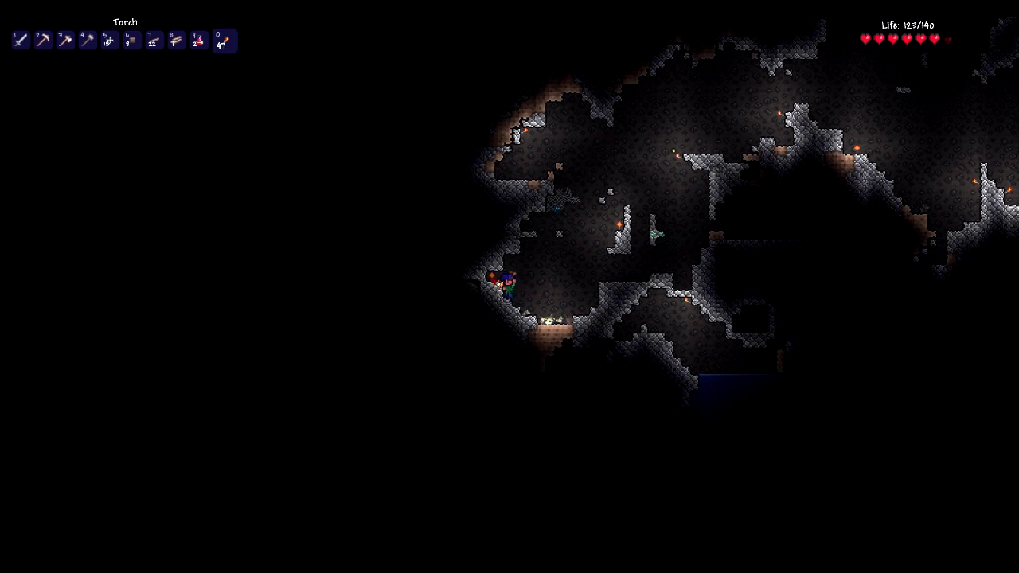
key(1)
click(525, 255)
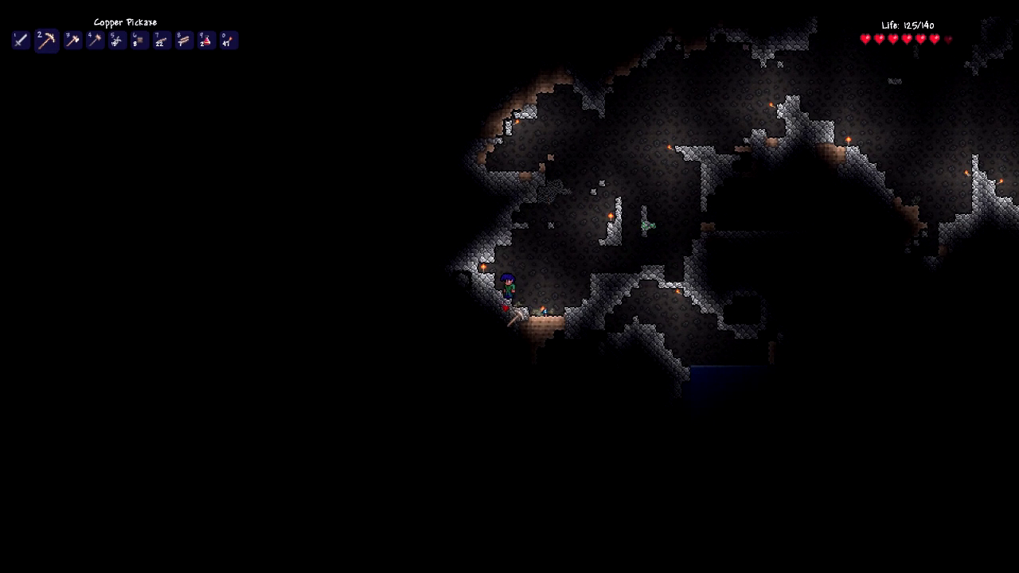
Mine out the stone at the cave's lower-left edge beside the player.
click(487, 274)
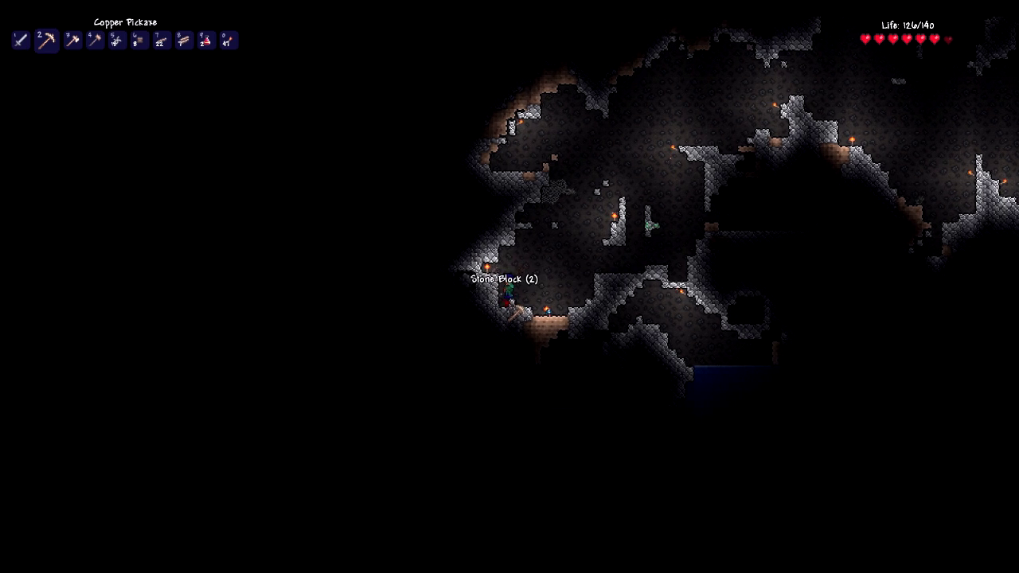
click(517, 304)
click(524, 315)
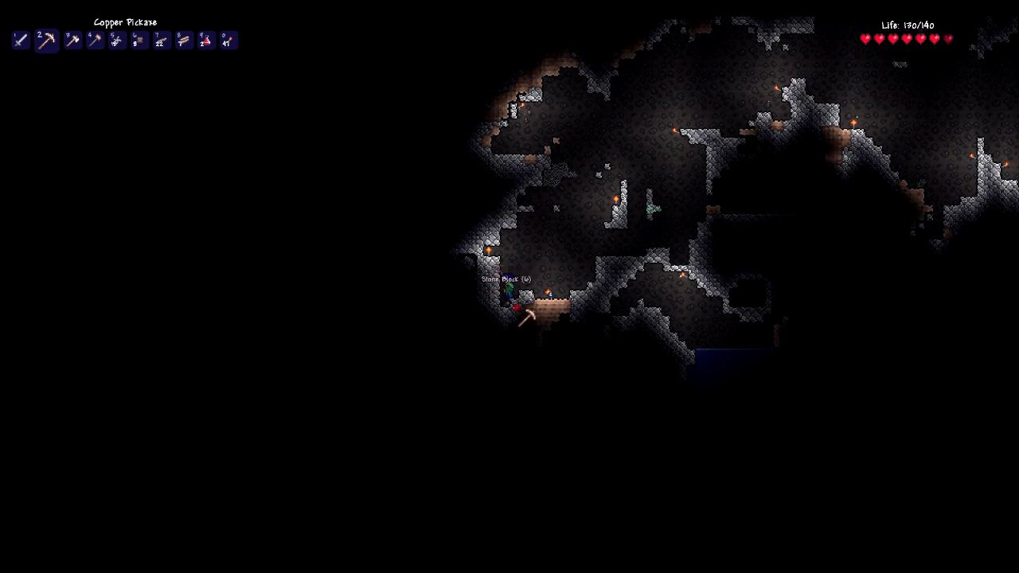
click(531, 316)
click(521, 316)
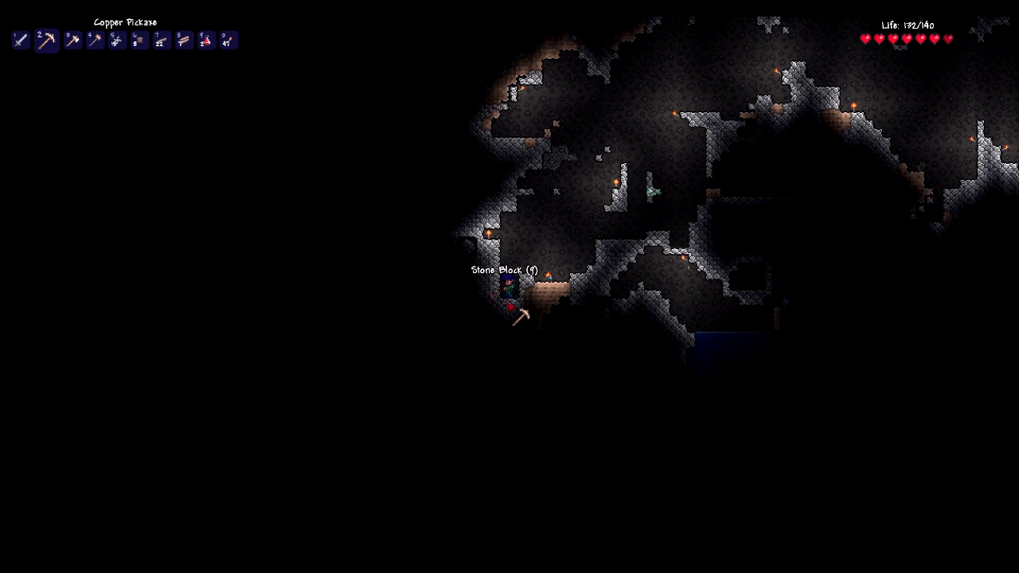
click(525, 316)
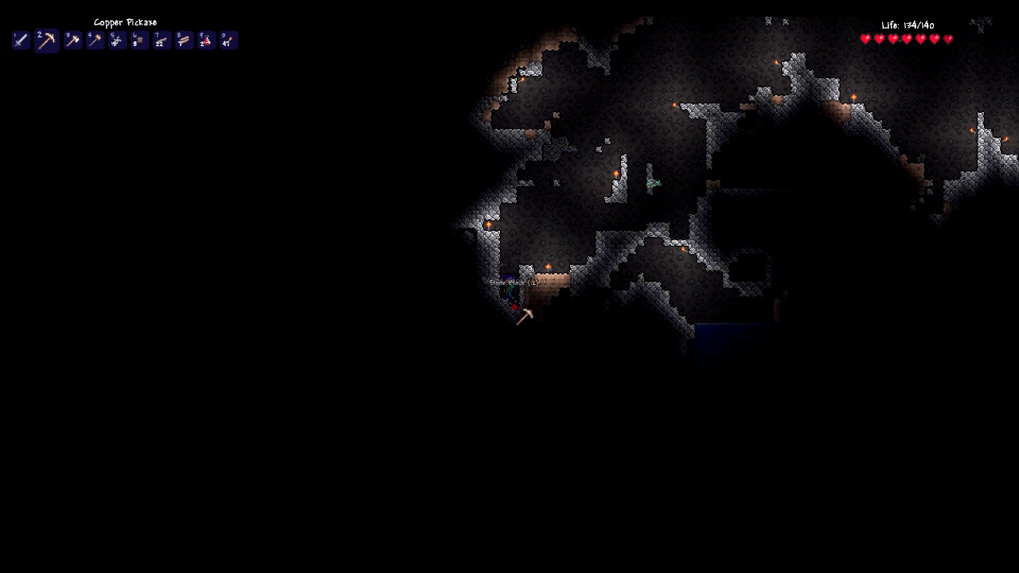
click(518, 316)
Place a torch lighting the lower-left area and head up-left.
key(0)
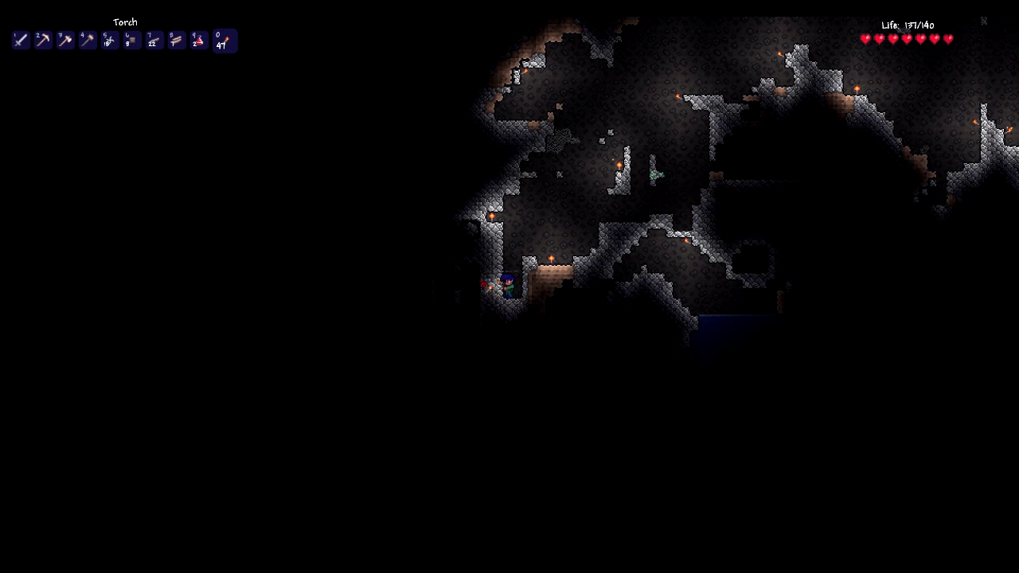
click(477, 275)
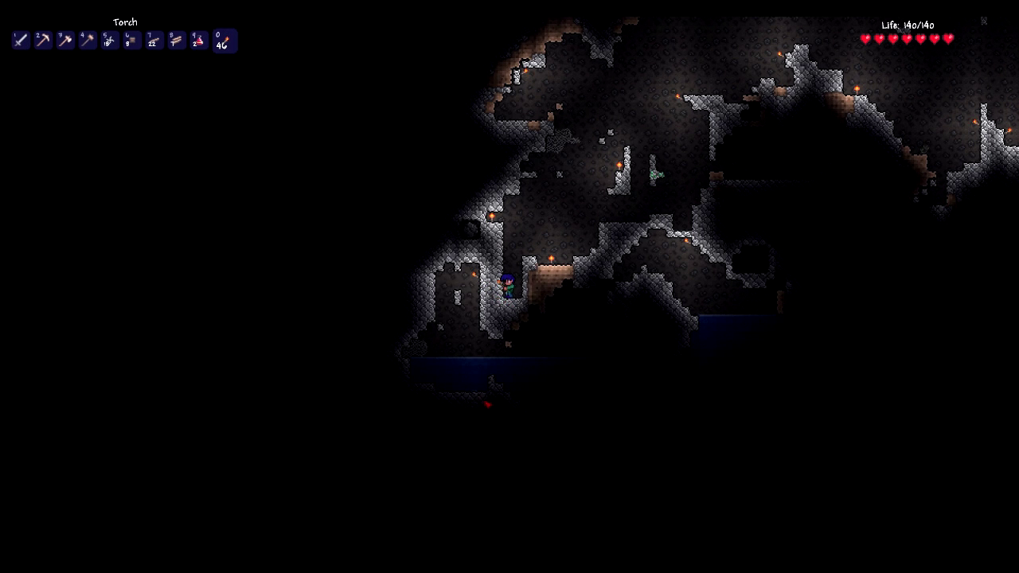
key(a)
key(space)
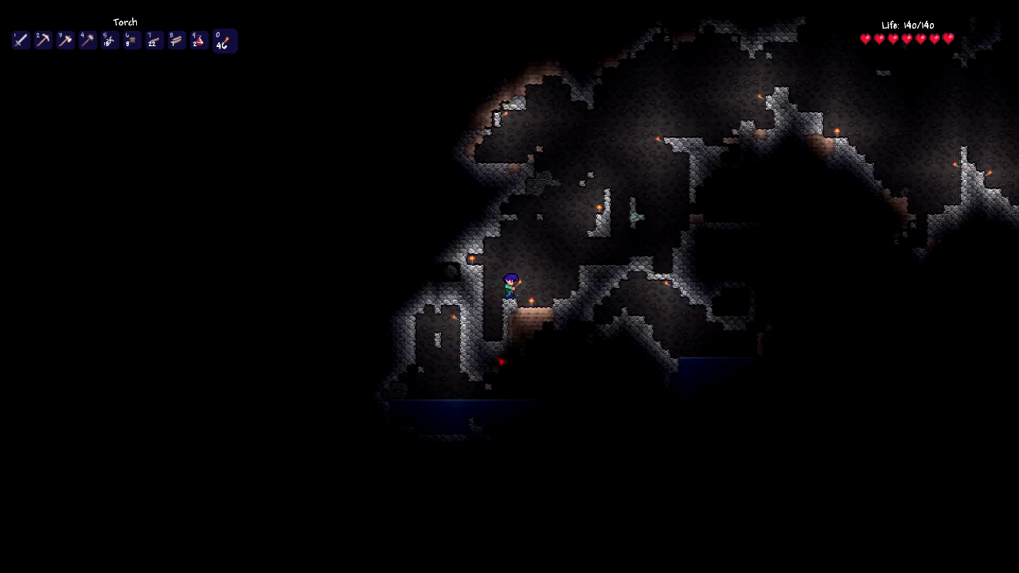
Climb back to the stone pillar ledge, digging through stone, and select Wood Platforms.
key(d)
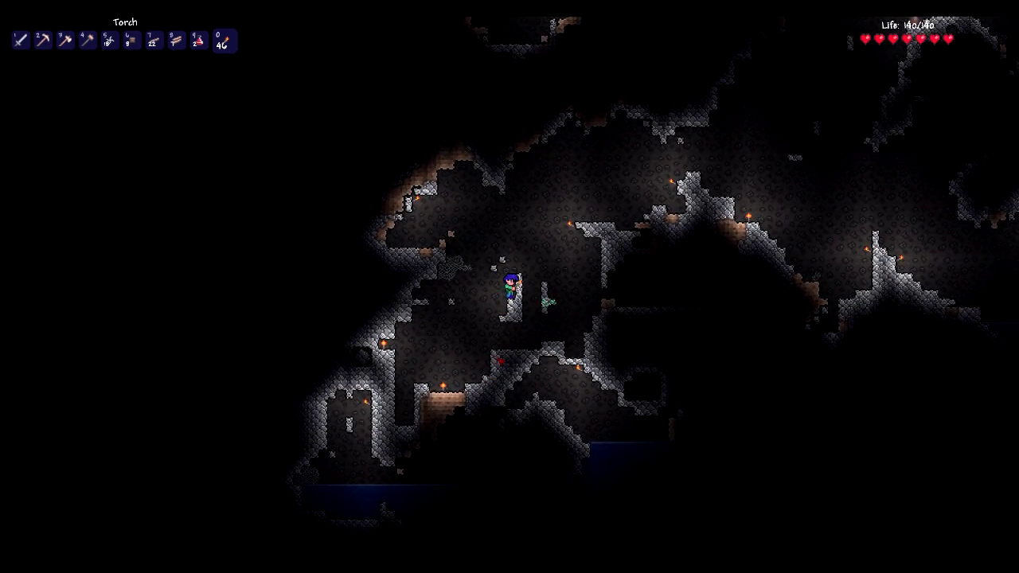
key(1)
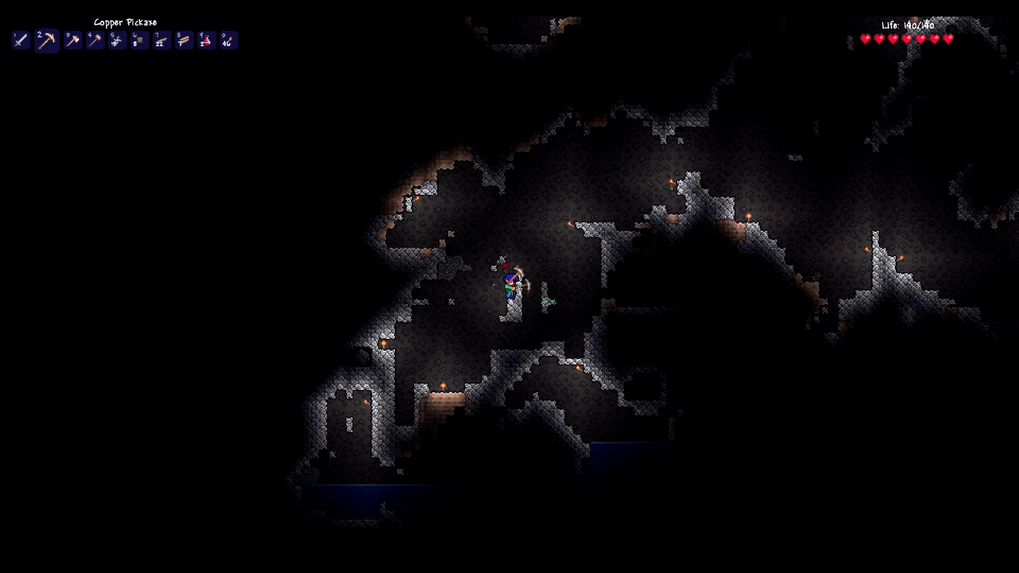
click(503, 262)
key(9)
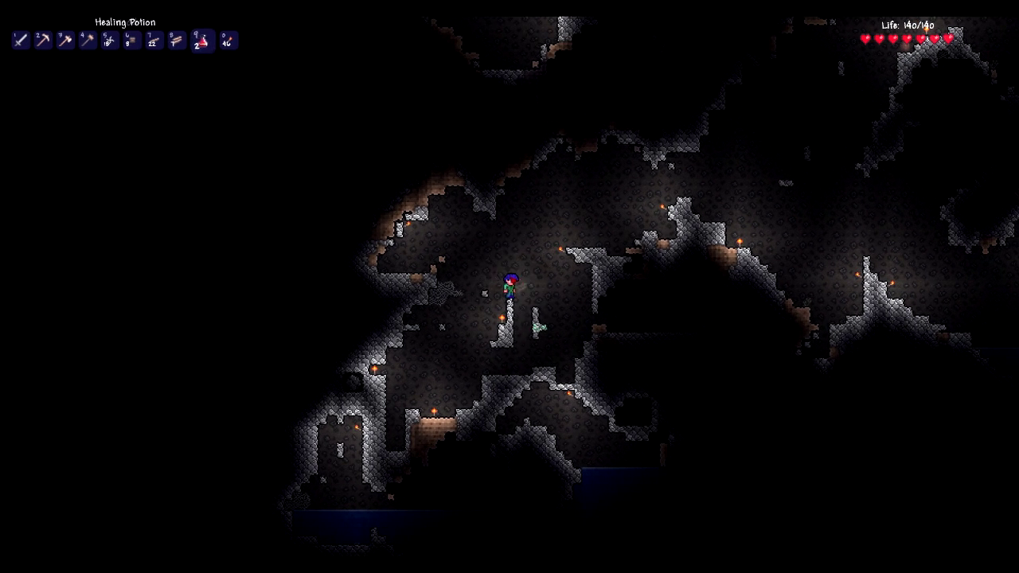
scroll(539, 326, up, 2)
Place a wood platform beside the ledge and jump up to the higher ground on the right.
click(538, 326)
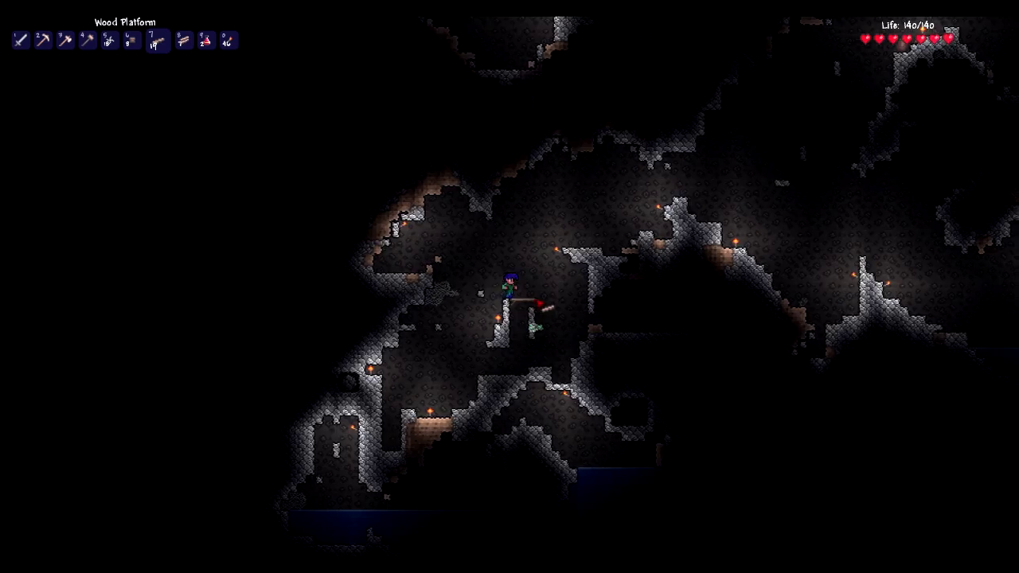
key(space)
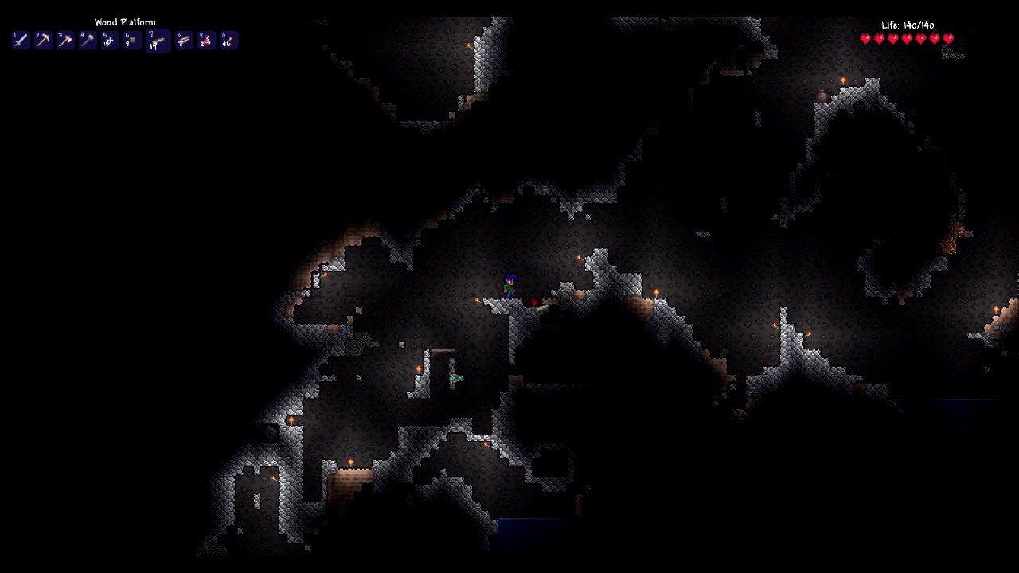
key(space)
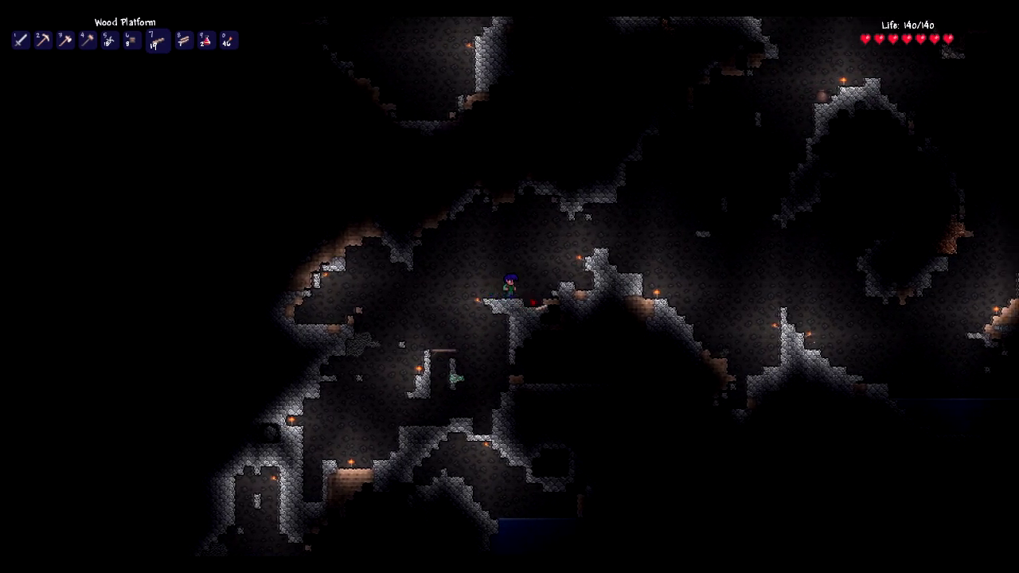
key(d)
key(space)
key(d)
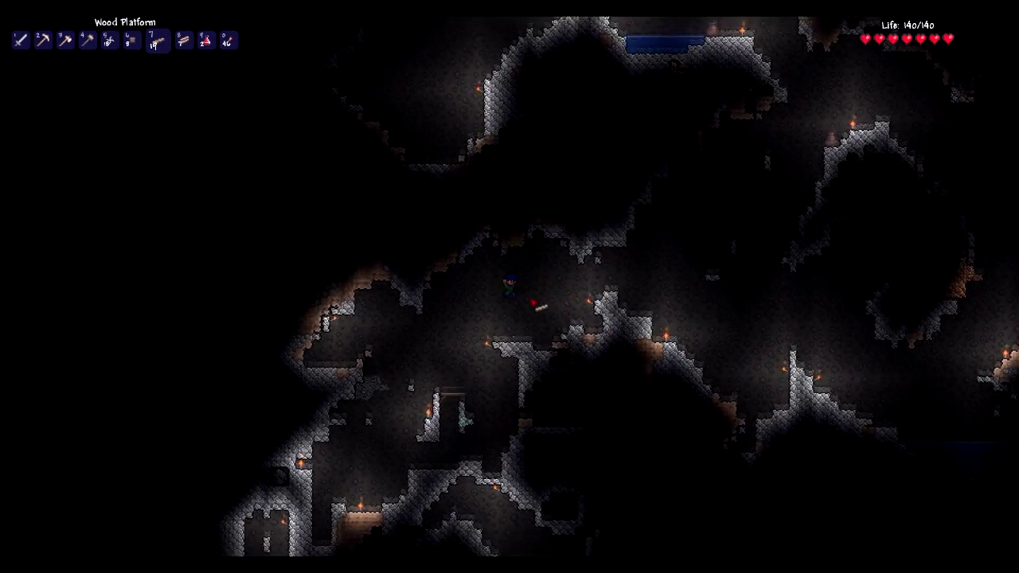
Hop left across the cave ledges and return beside the stone pillar.
key(a)
key(space)
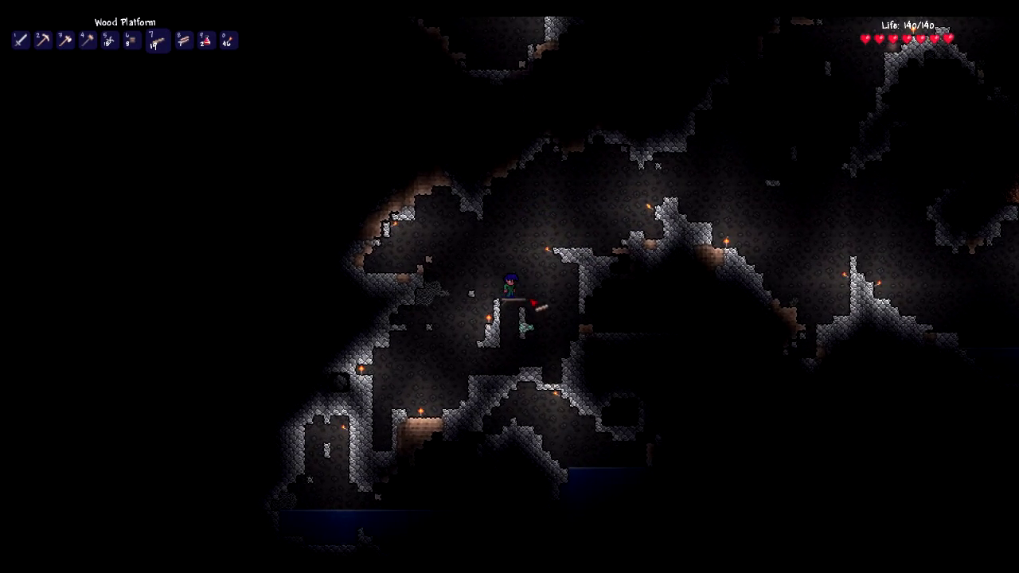
key(a)
key(s)
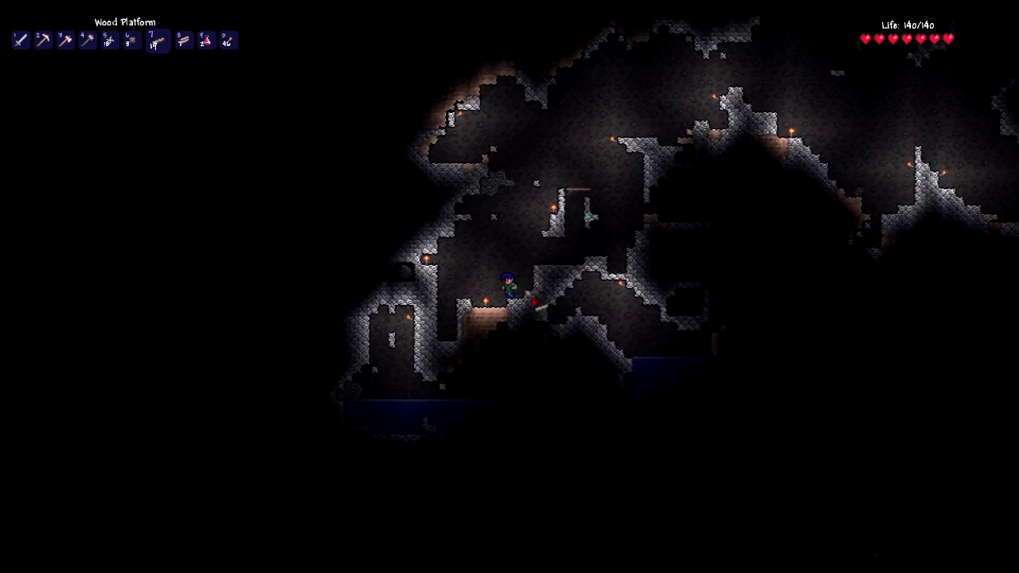
key(a)
key(space)
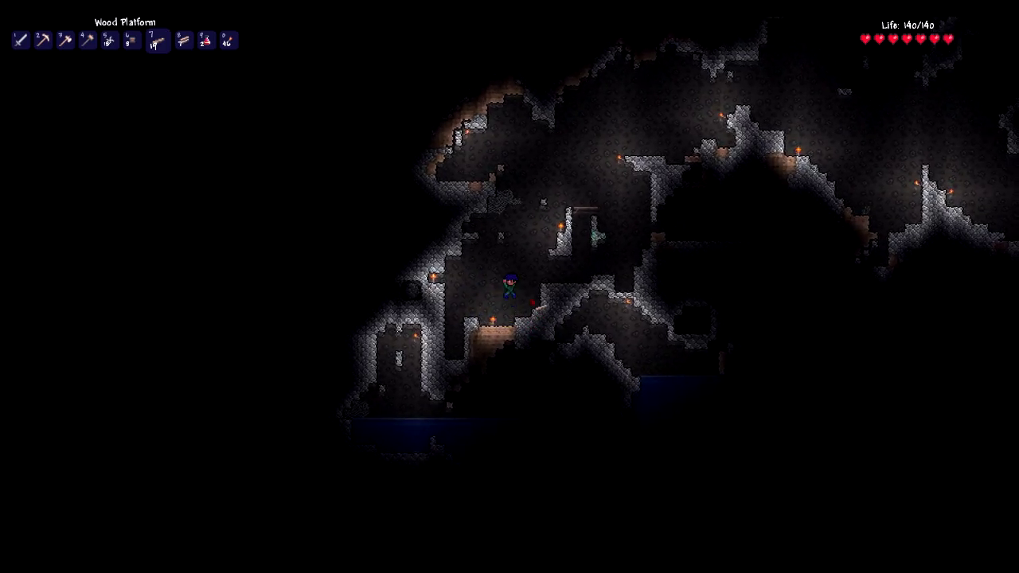
key(space)
key(d)
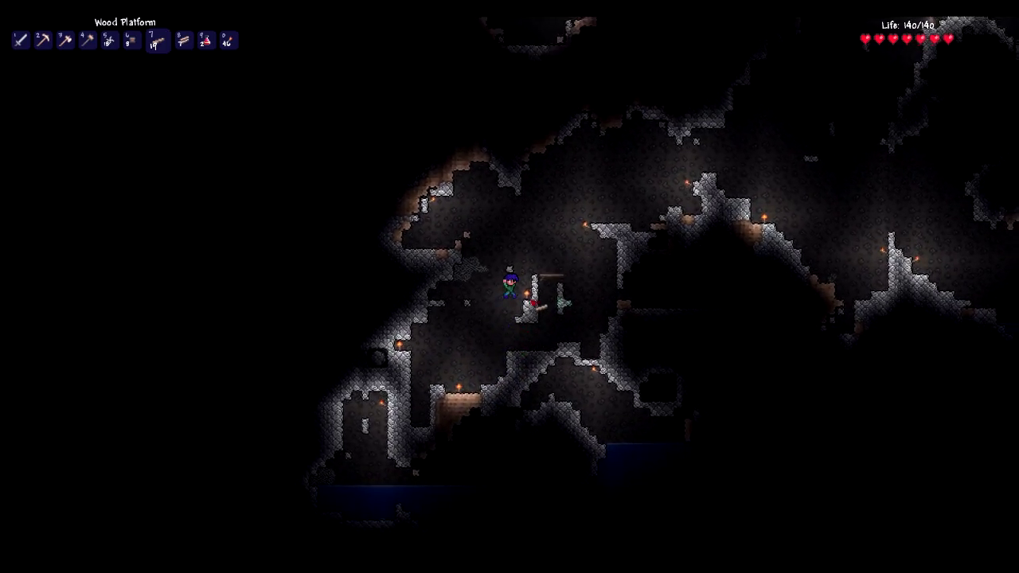
key(space)
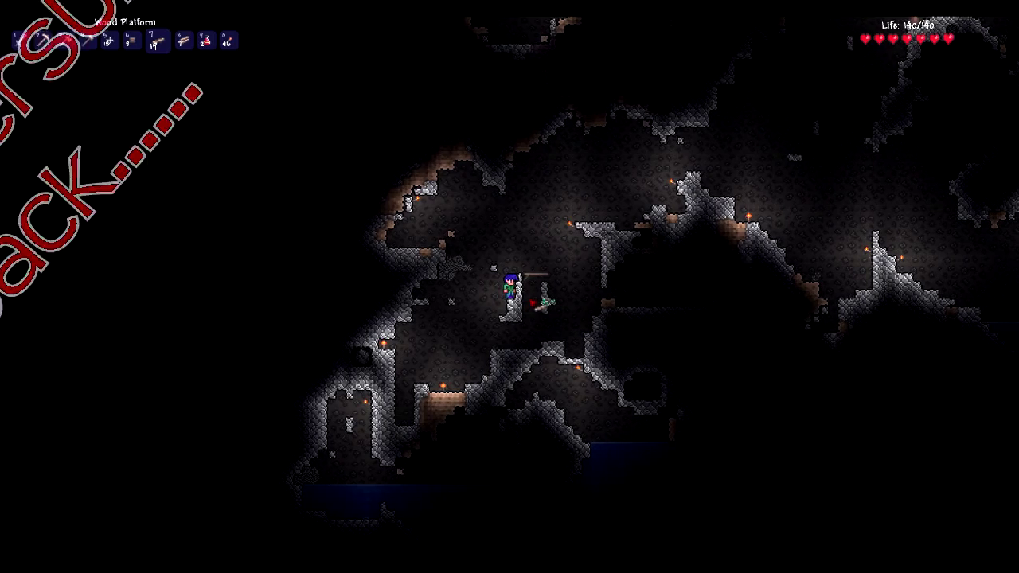